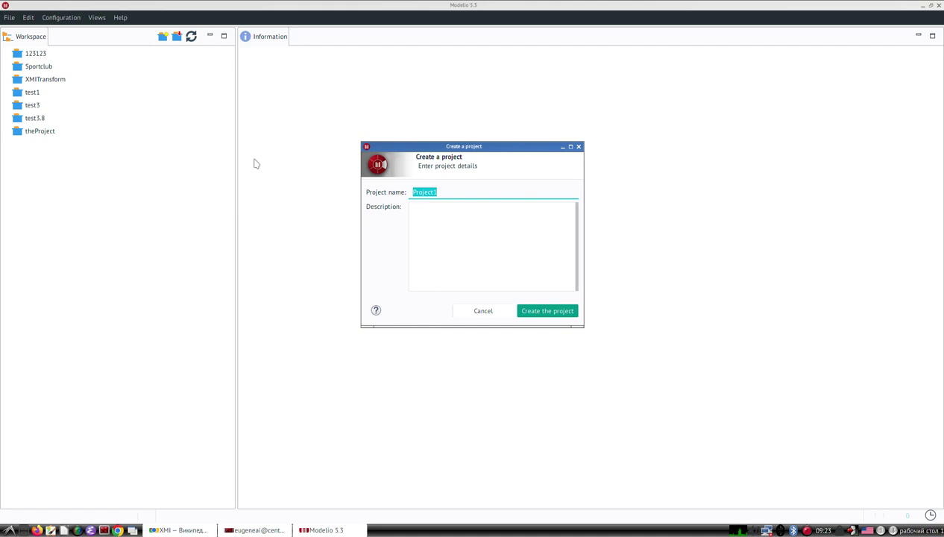
# Step: Dismiss the current project dialog and start creating a new project again
pyautogui.click(356, 132)
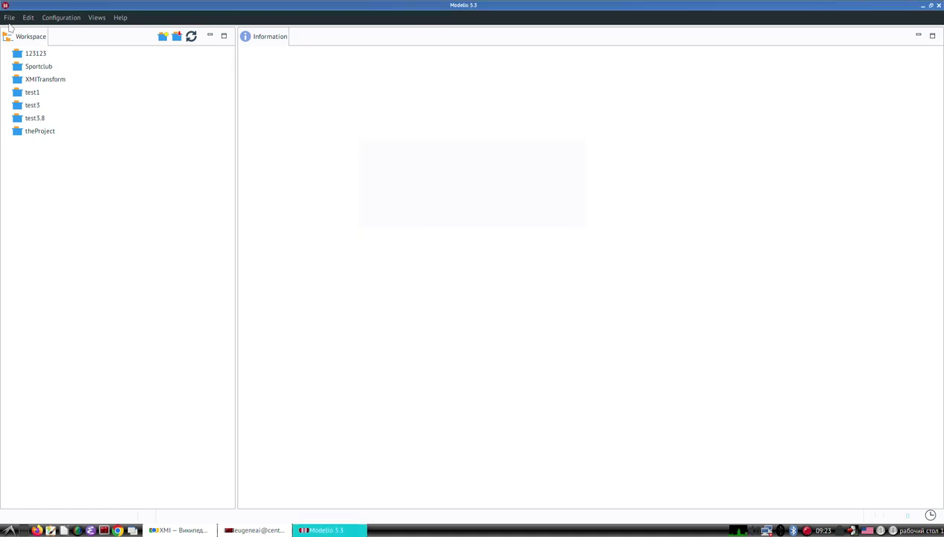
pyautogui.click(8, 21)
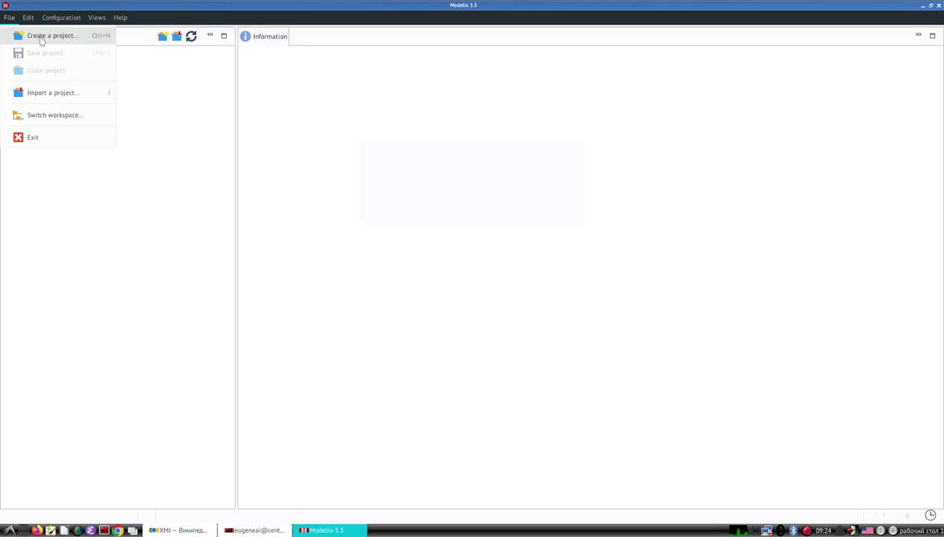
pyautogui.click(45, 35)
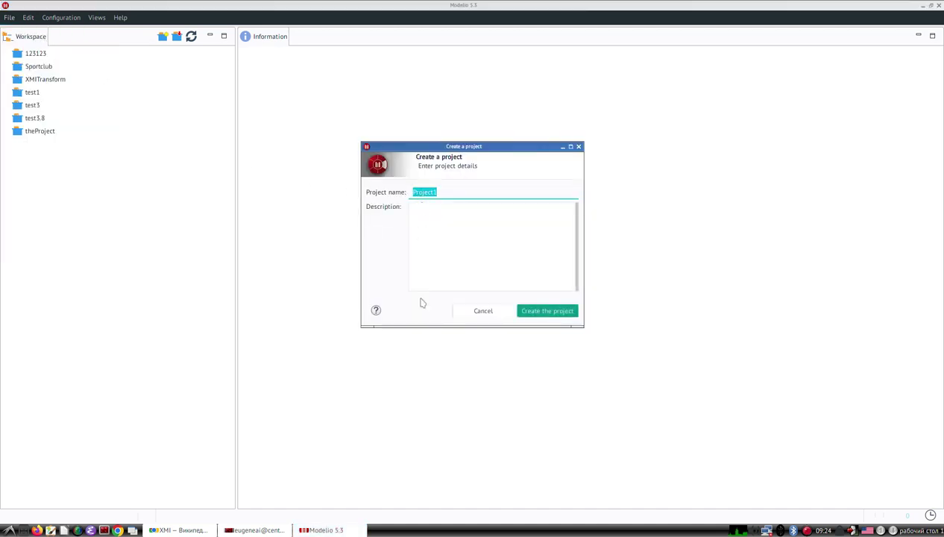
# Step: Switch to the terminal and review its log back to the command that launched Modelio, then return to the project dialog
pyautogui.click(248, 529)
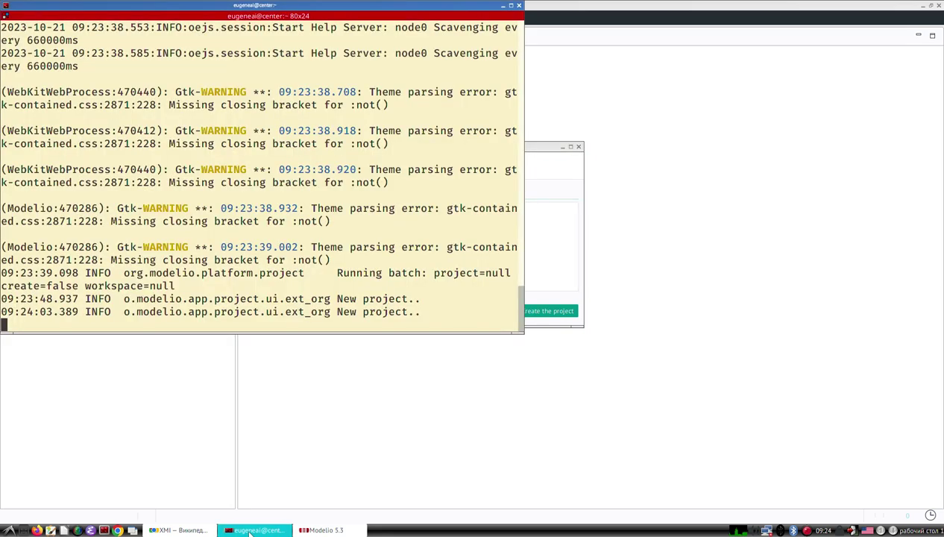
pyautogui.scroll(20, 168, 292)
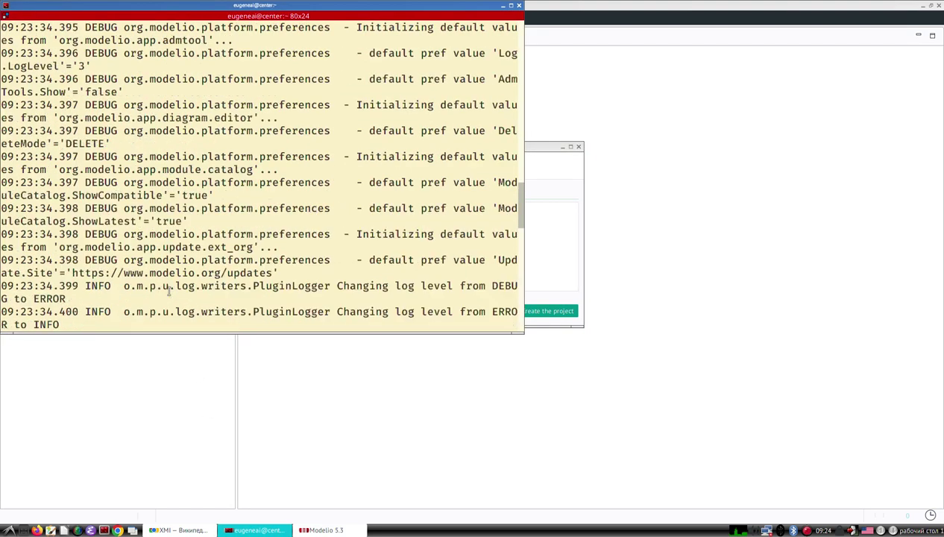
pyautogui.scroll(10, 169, 291)
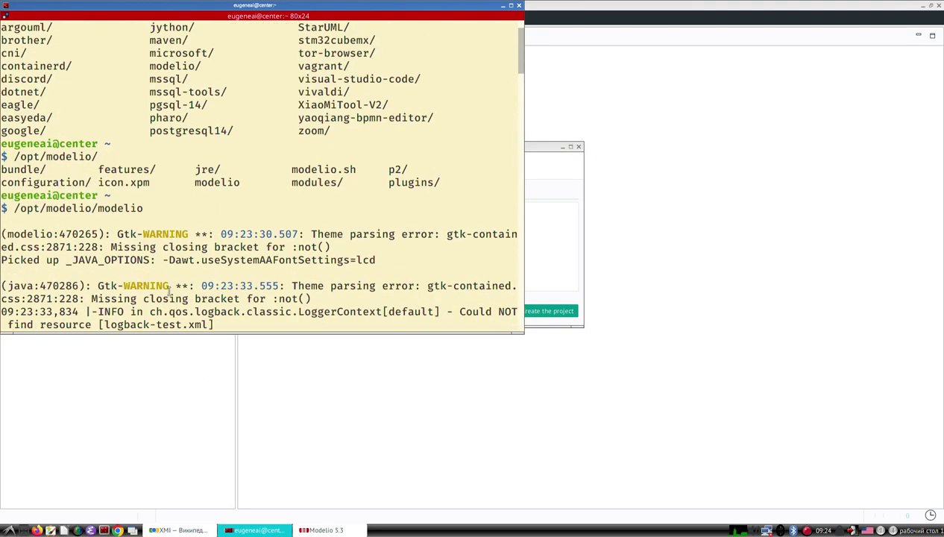
pyautogui.doubleClick(131, 208)
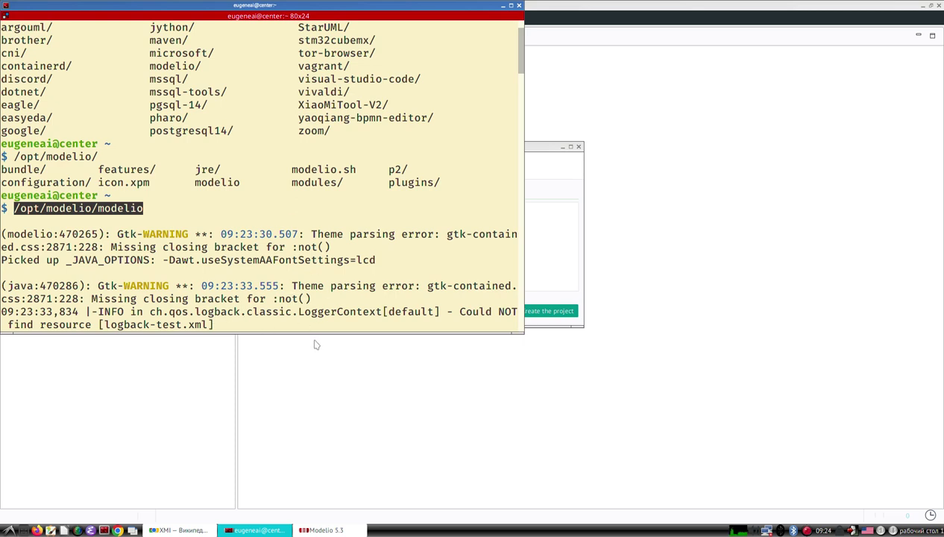
pyautogui.click(349, 380)
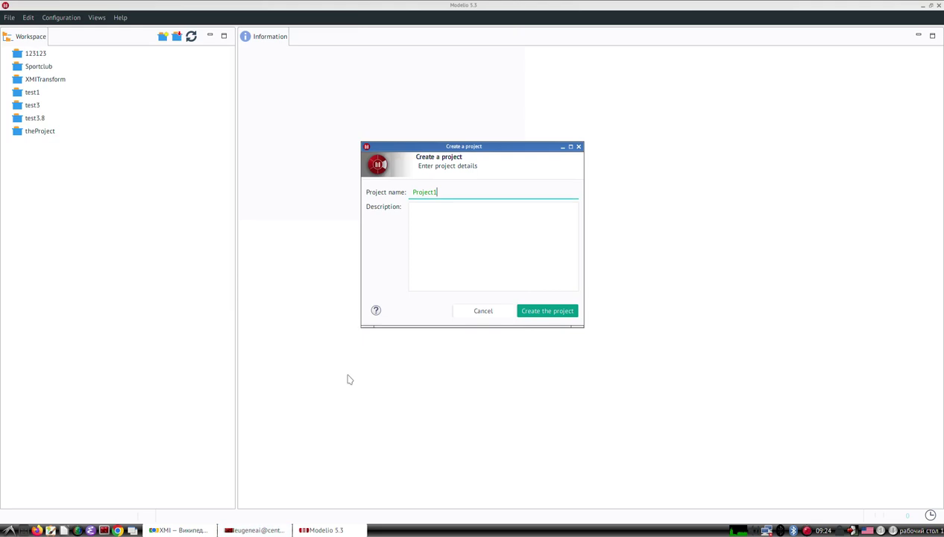
# Step: Enter "Student" as the project description and look up the English translation of "экзаменационные ведомости" in DeepL
pyautogui.click(431, 219)
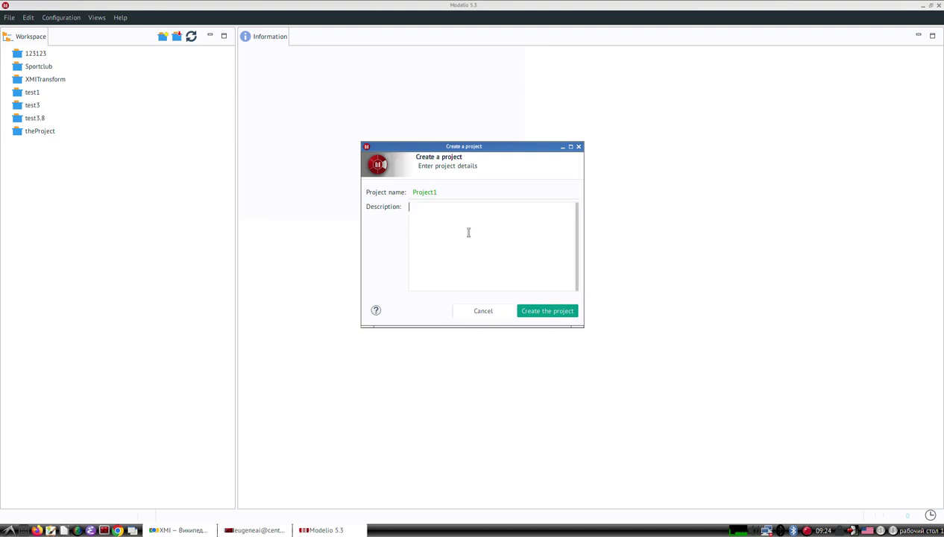
pyautogui.write('Student')
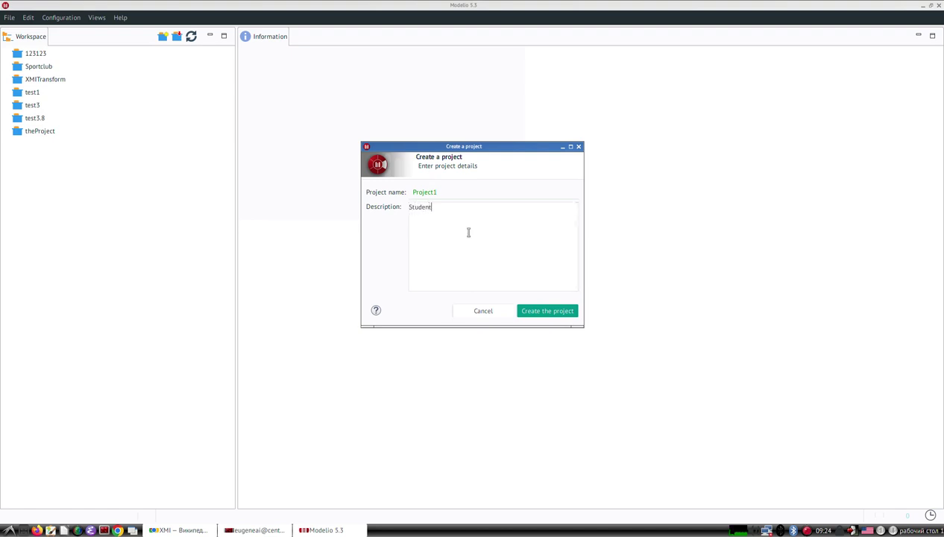
pyautogui.hotkey('alt', 'Tab')
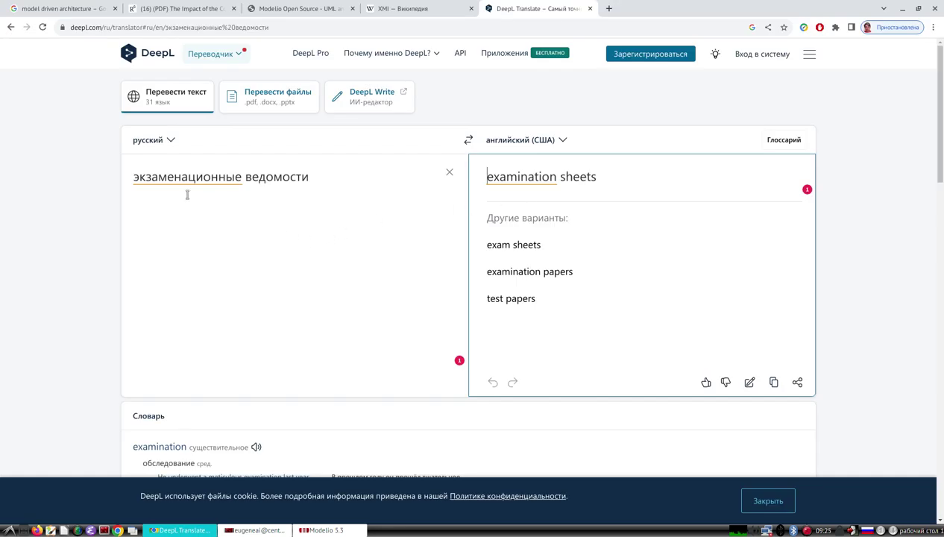
pyautogui.click(303, 527)
# Step: Name the project ExaminationSheet, complete its description as "Student Examination Sheet", and create the project
pyautogui.click(449, 188)
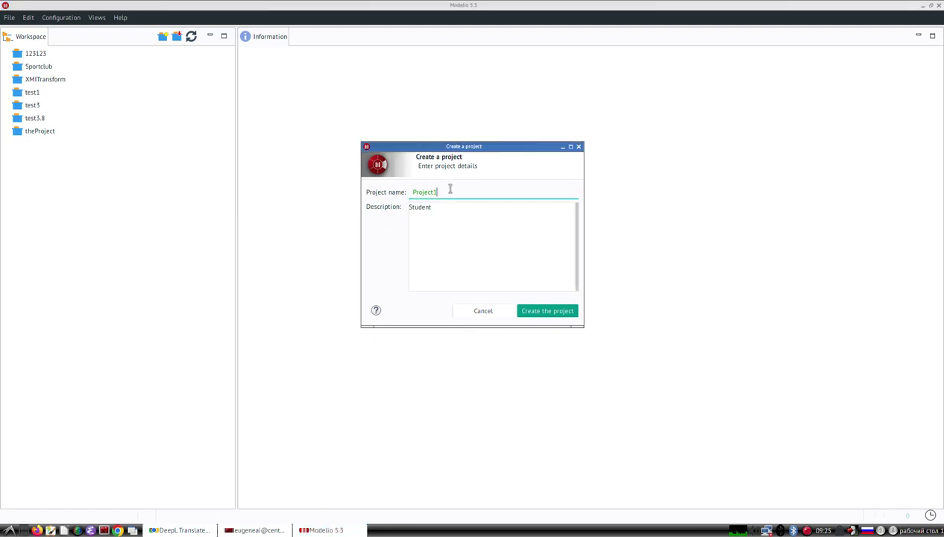
pyautogui.doubleClick(449, 188)
pyautogui.write('Yчфьштфешщт')
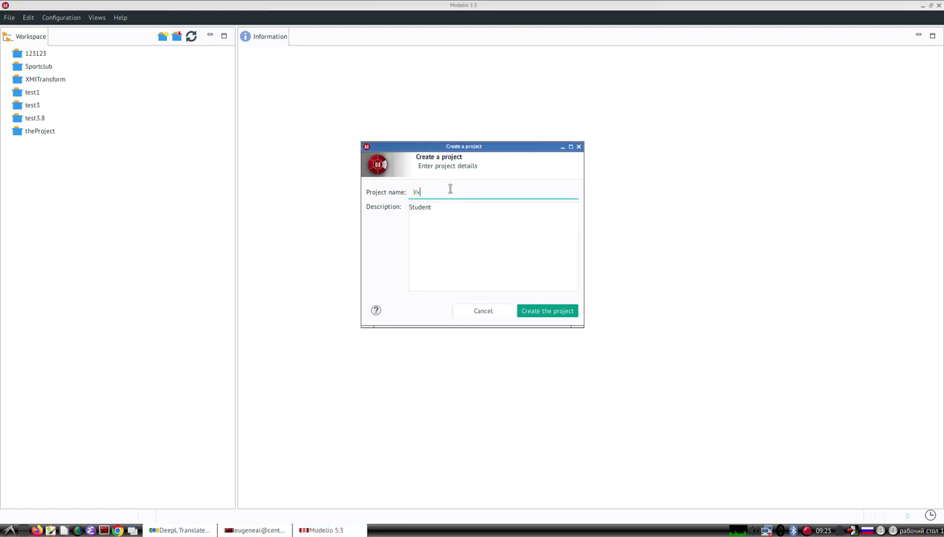
pyautogui.write('ырууе')
pyautogui.press('BackSpace')
pyautogui.press('BackSpace')
pyautogui.press('BackSpace')
pyautogui.press('BackSpace')
pyautogui.press('BackSpace')
pyautogui.press('BackSpace')
pyautogui.press('BackSpace')
pyautogui.press('BackSpace')
pyautogui.press('BackSpace')
pyautogui.press('BackSpace')
pyautogui.press('BackSpace')
pyautogui.press('BackSpace')
pyautogui.press('BackSpace')
pyautogui.press('BackSpace')
pyautogui.press('BackSpace')
pyautogui.press('BackSpace')
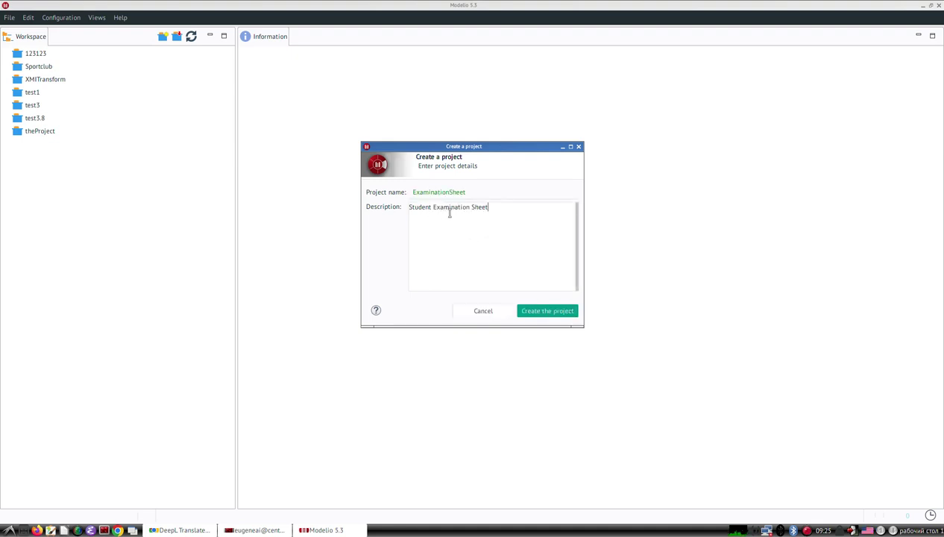
pyautogui.click(543, 318)
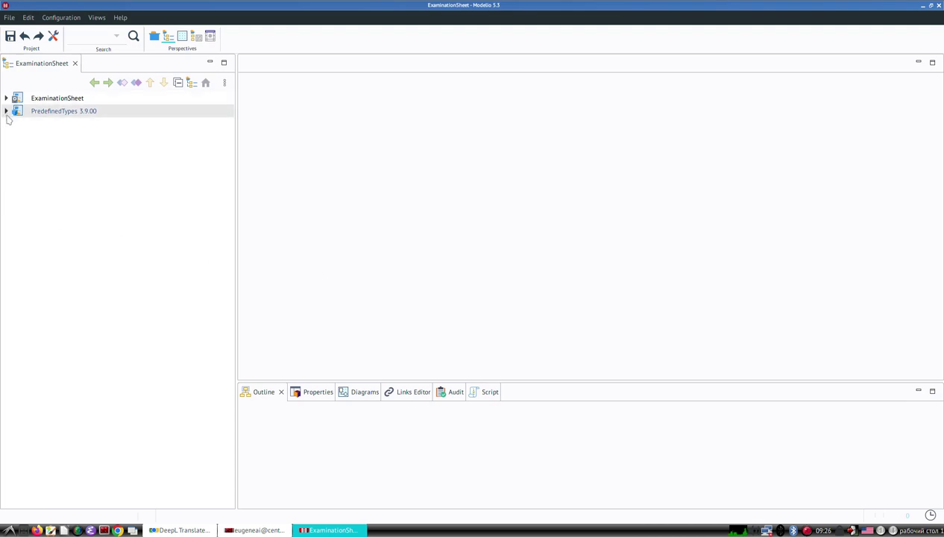
# Step: Expand the project tree and examine the predefined types under the PredefinedTypes LocalModule and UML Types
pyautogui.click(6, 111)
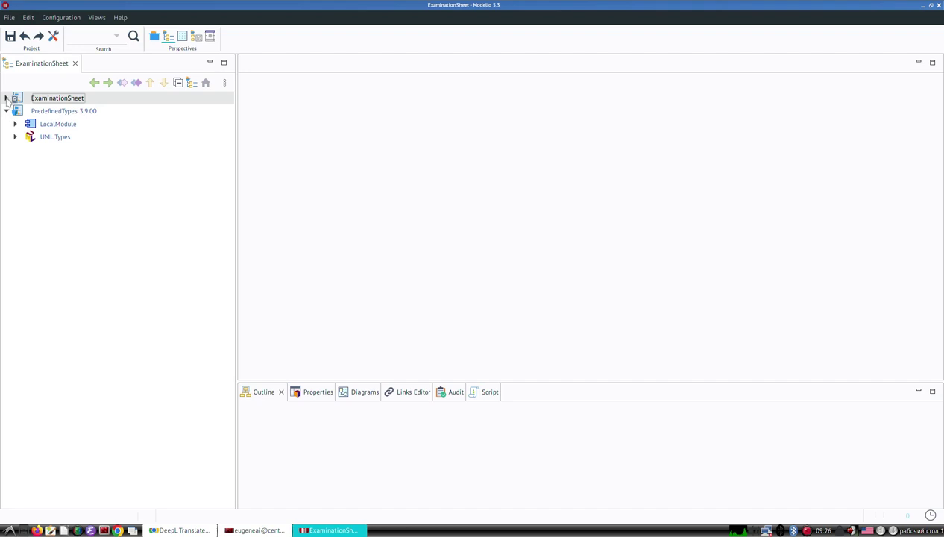
pyautogui.click(6, 98)
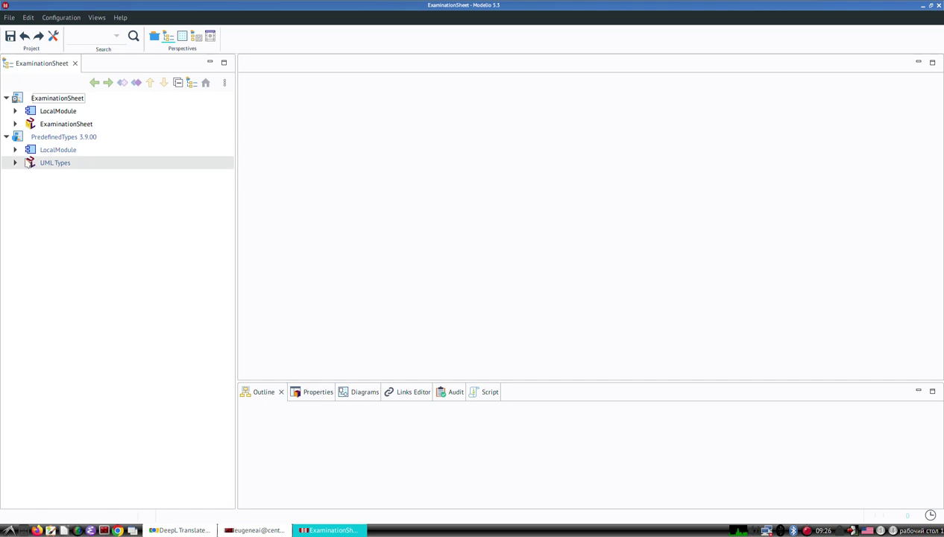
pyautogui.click(14, 150)
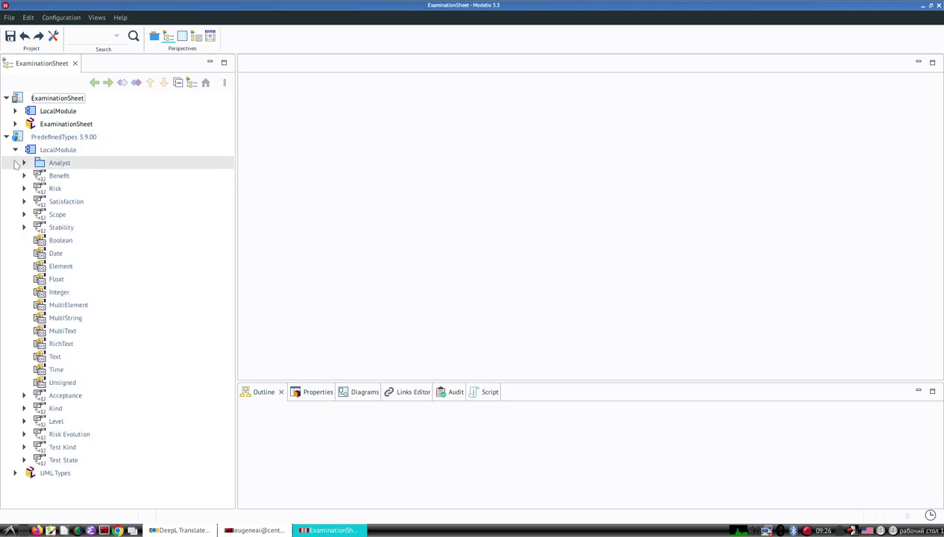
pyautogui.click(59, 267)
pyautogui.click(57, 295)
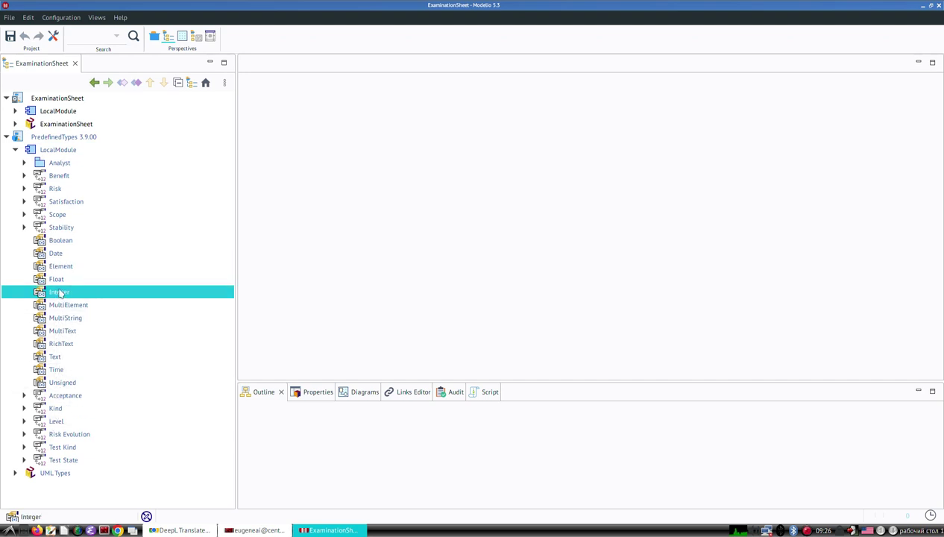
pyautogui.click(15, 474)
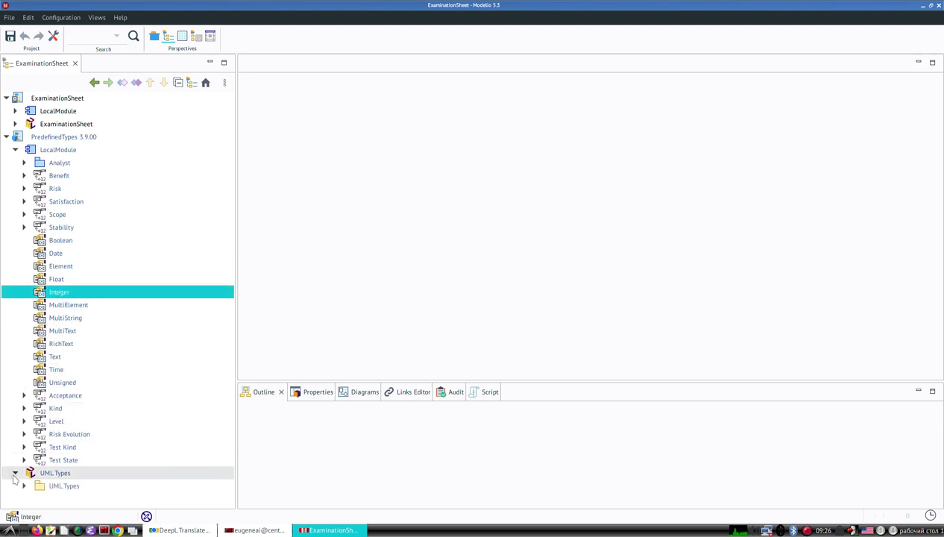
pyautogui.click(24, 485)
pyautogui.scroll(-3, 54, 470)
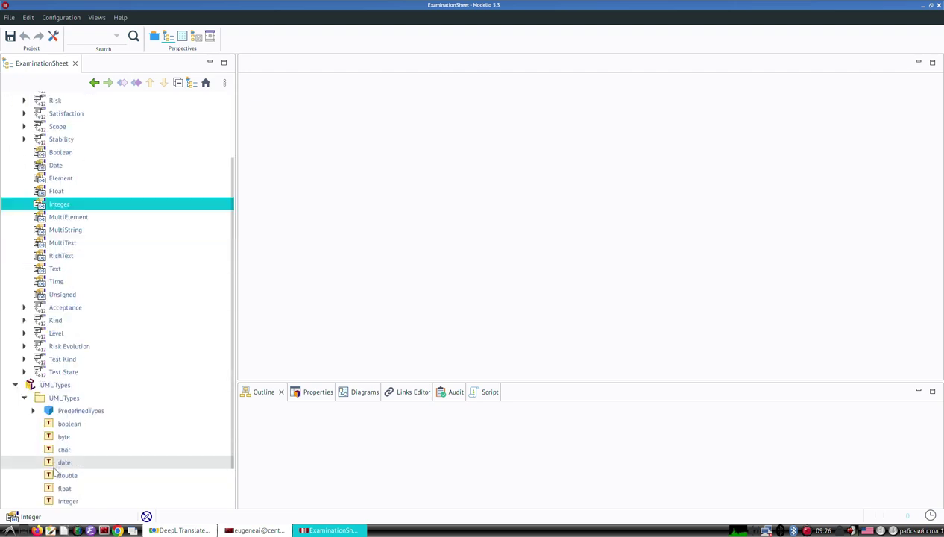
pyautogui.scroll(-2, 54, 470)
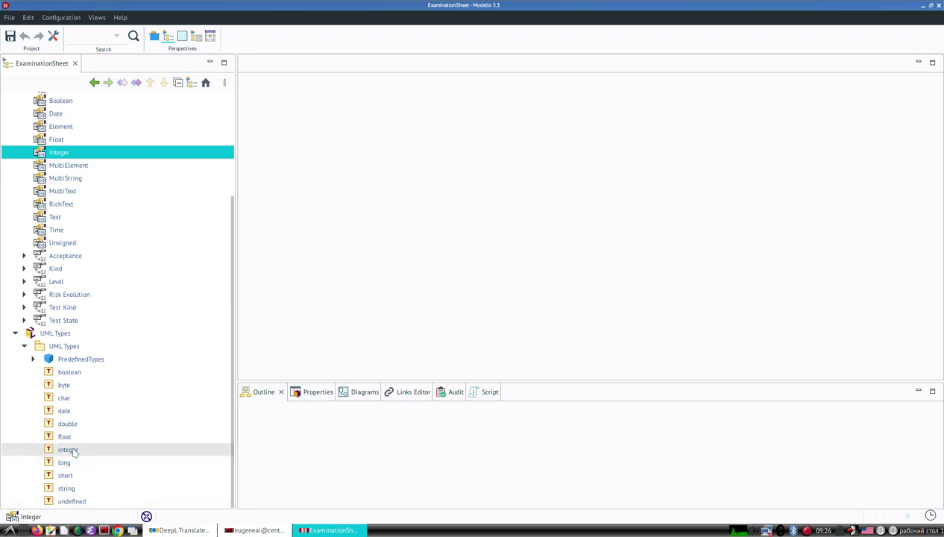
pyautogui.scroll(5, 66, 457)
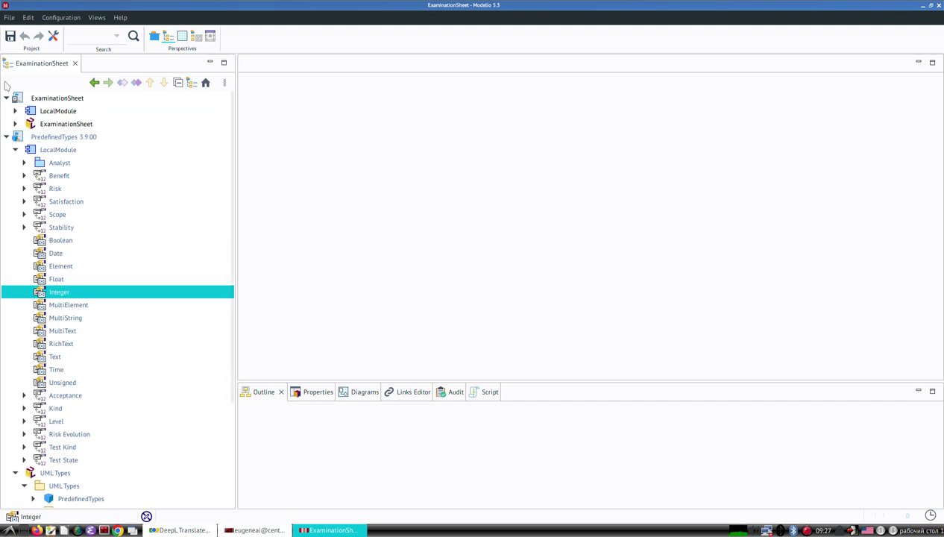
# Step: Expand the project's own LocalModule and ExaminationSheet model and inspect the elements they contain
pyautogui.click(15, 123)
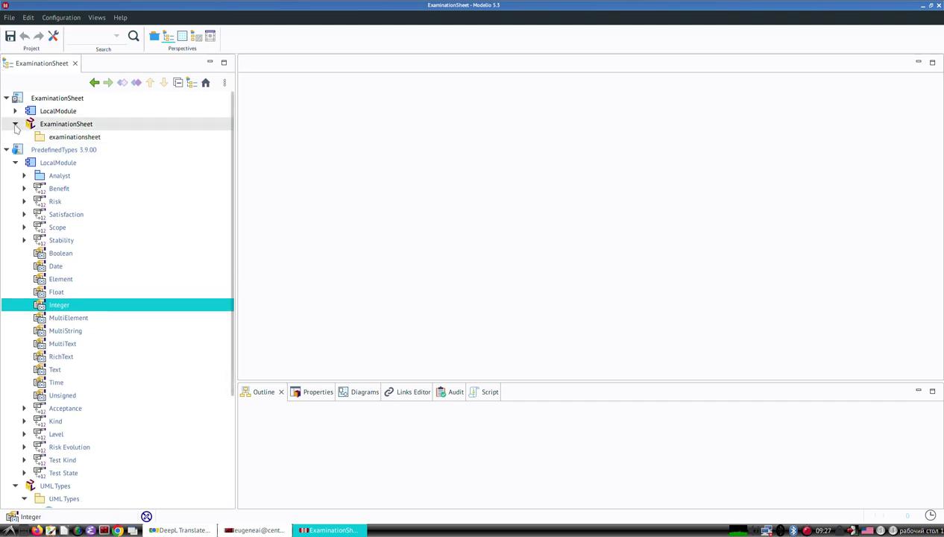
pyautogui.click(14, 111)
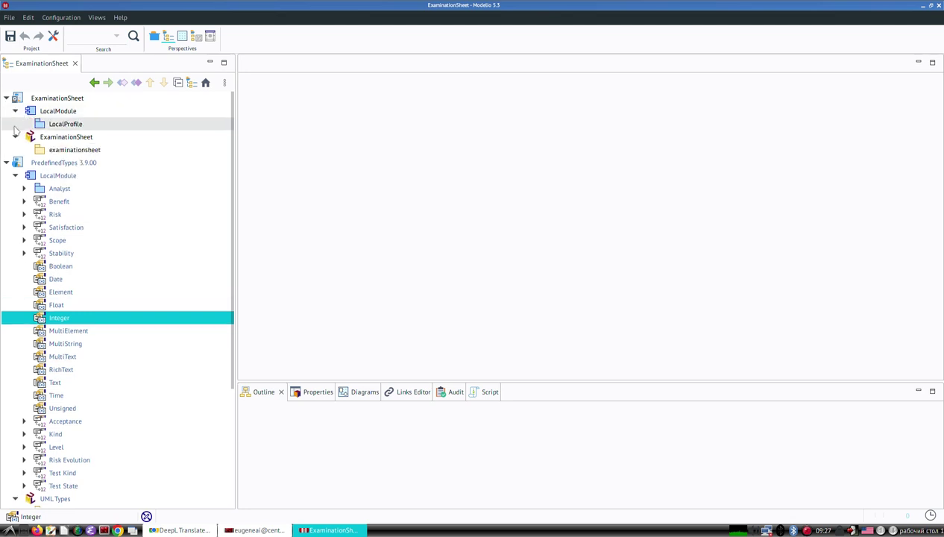
pyautogui.click(54, 127)
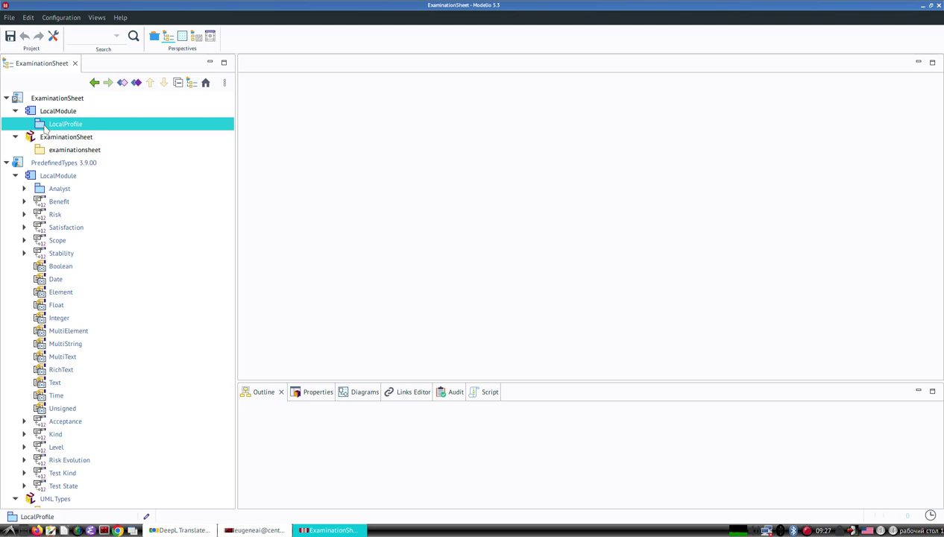
pyautogui.click(57, 137)
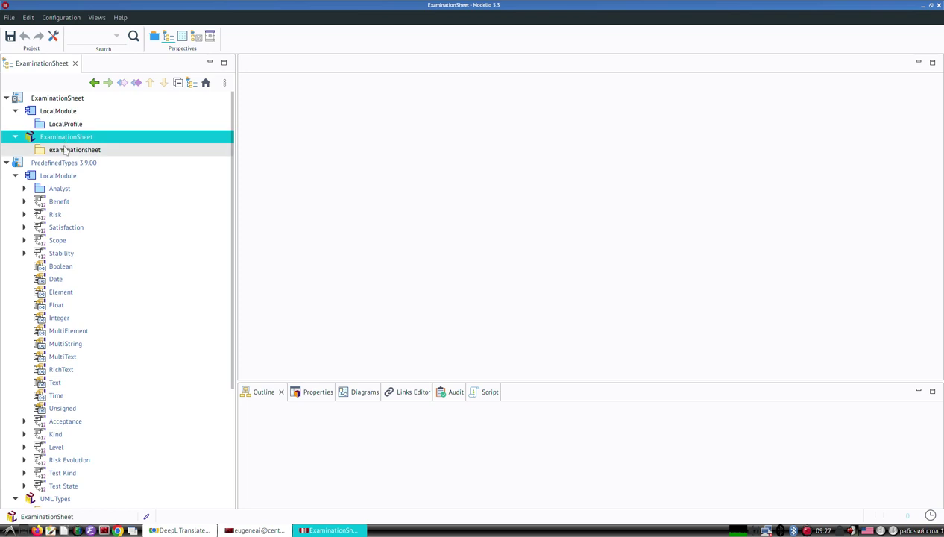
# Step: Create a class diagram in the examinationsheet package and enlarge the diagram area vertically
pyautogui.click(65, 151)
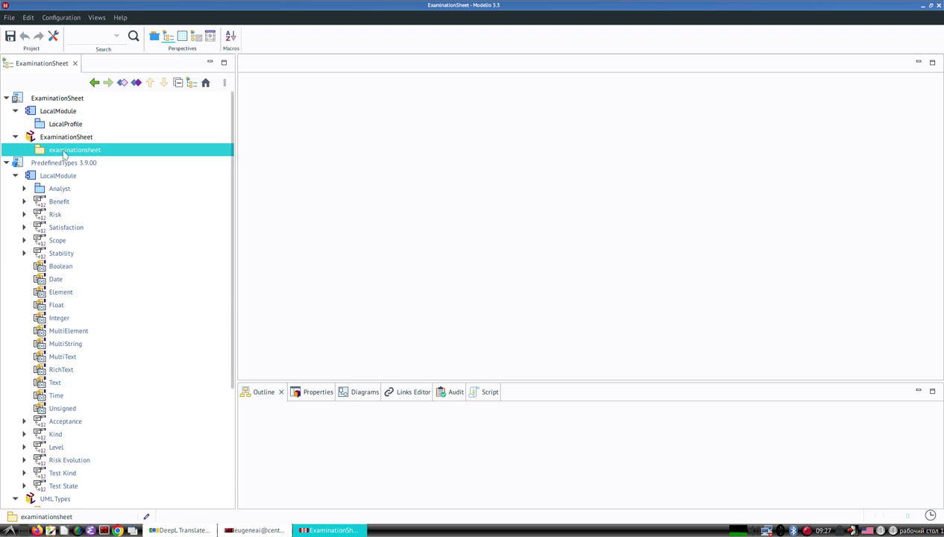
pyautogui.rightClick(65, 152)
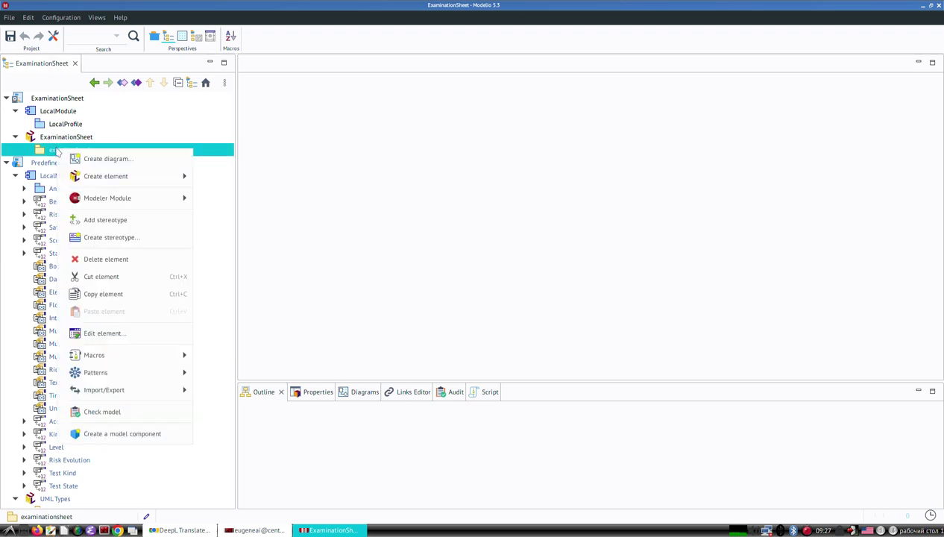
pyautogui.click(77, 160)
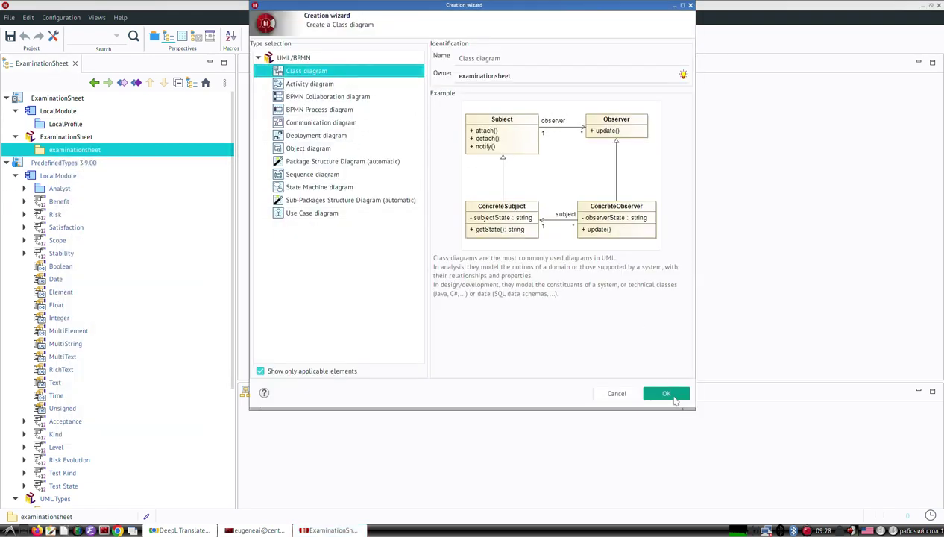
pyautogui.click(668, 395)
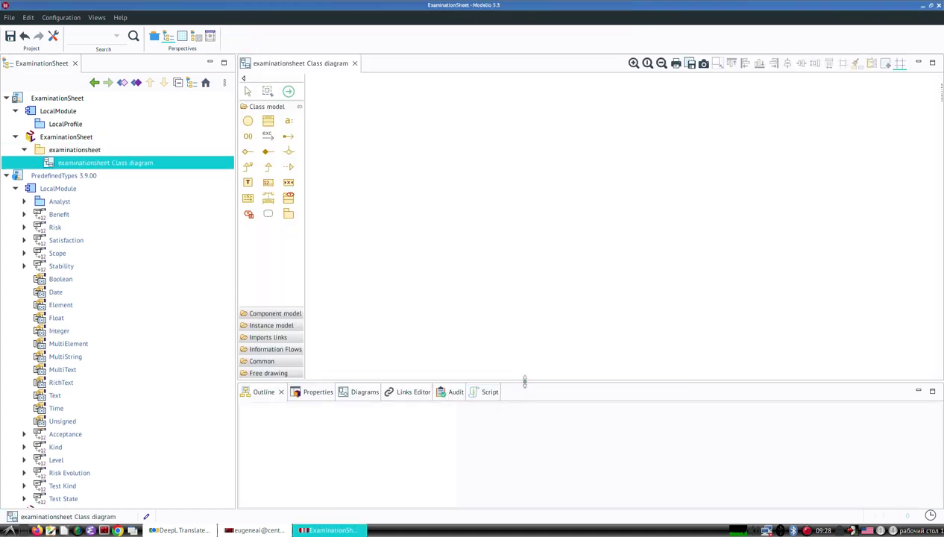
pyautogui.moveTo(519, 381); pyautogui.dragTo(519, 415)
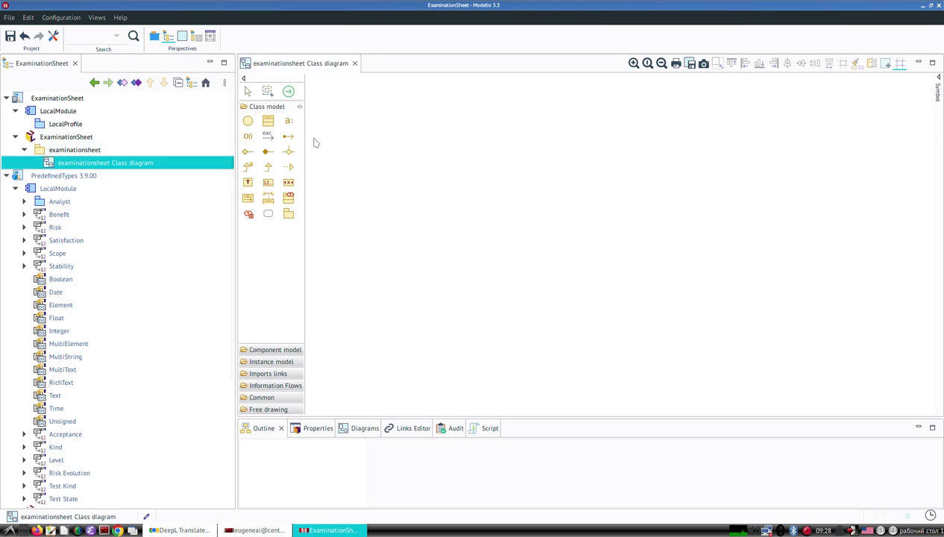
# Step: Add a class named Person to the upper part of the class diagram
pyautogui.click(268, 122)
pyautogui.click(388, 173)
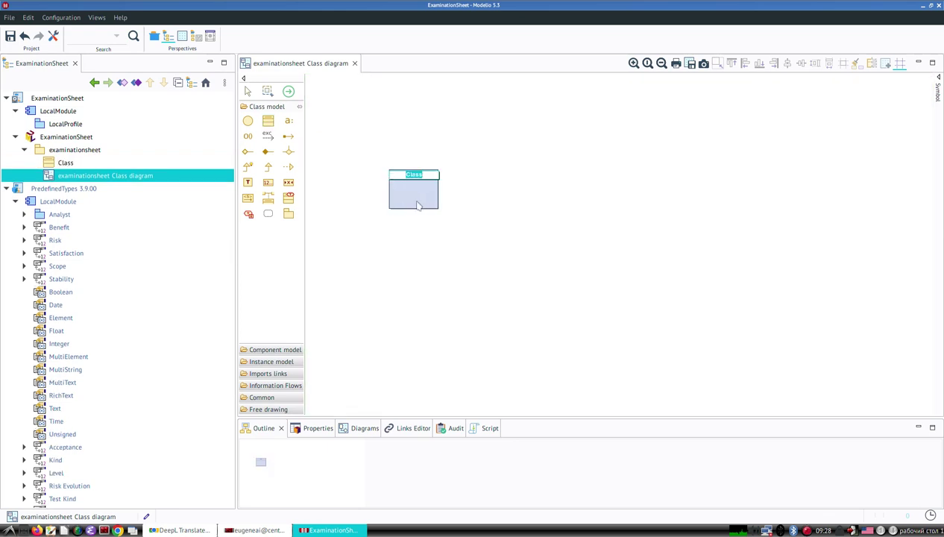
pyautogui.write('P')
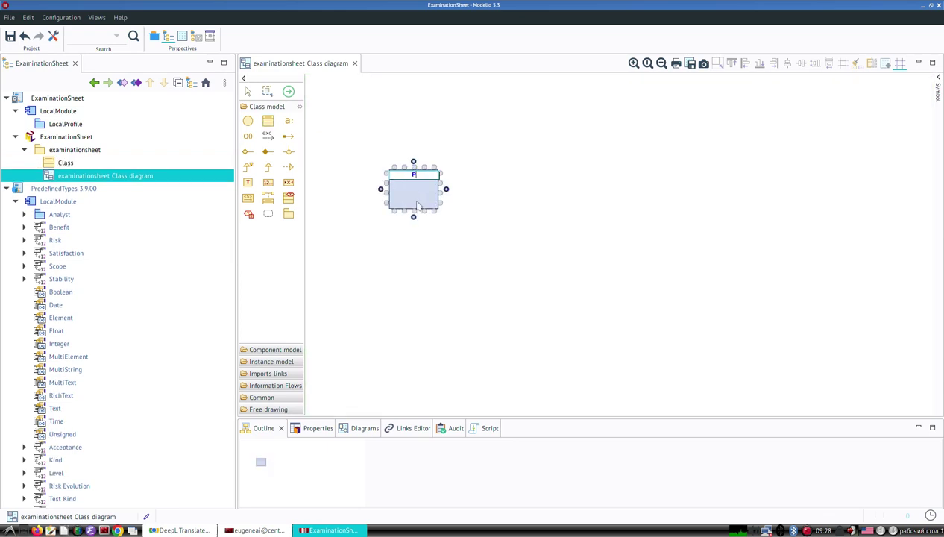
pyautogui.write('erson')
pyautogui.moveTo(413, 217); pyautogui.dragTo(443, 291)
pyautogui.click(418, 200)
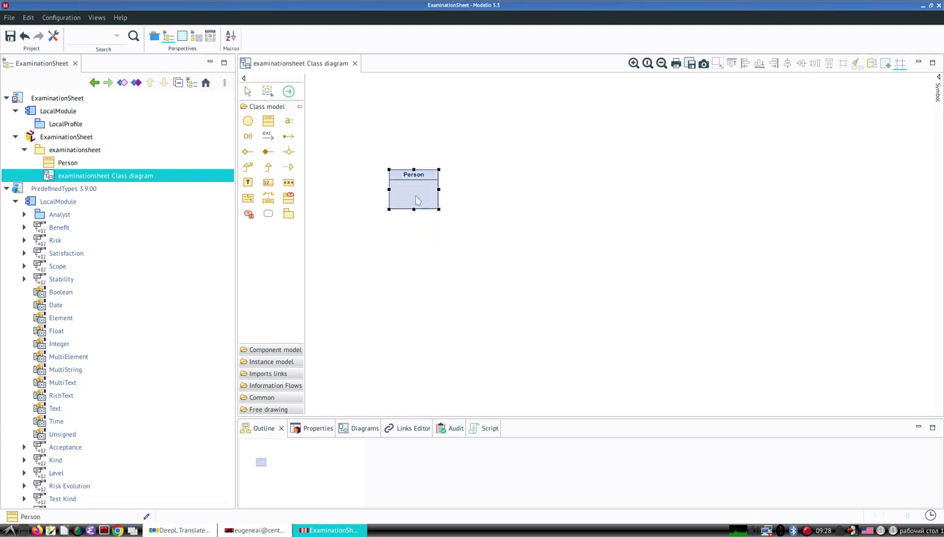
# Step: Mark the Person class as abstract in its properties
pyautogui.doubleClick(417, 199)
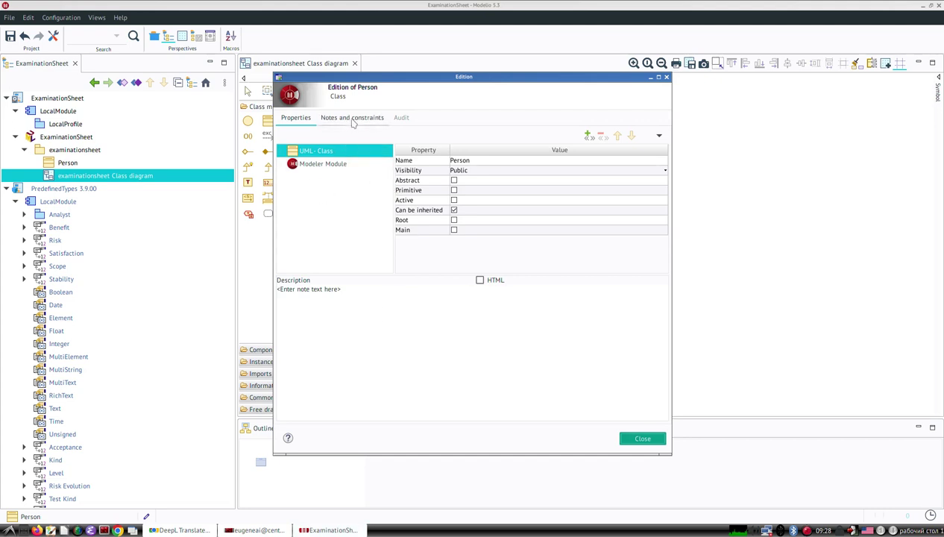
pyautogui.click(454, 181)
pyautogui.click(480, 281)
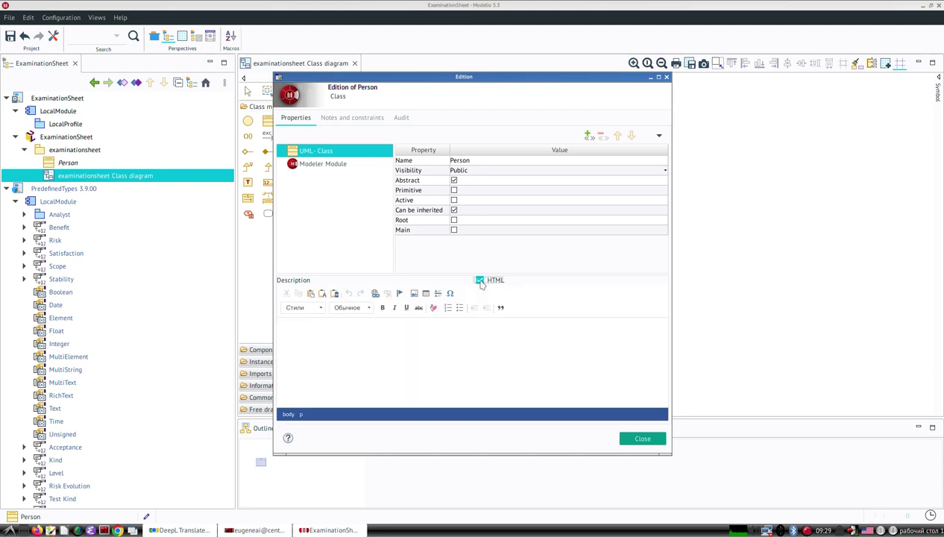
pyautogui.click(479, 280)
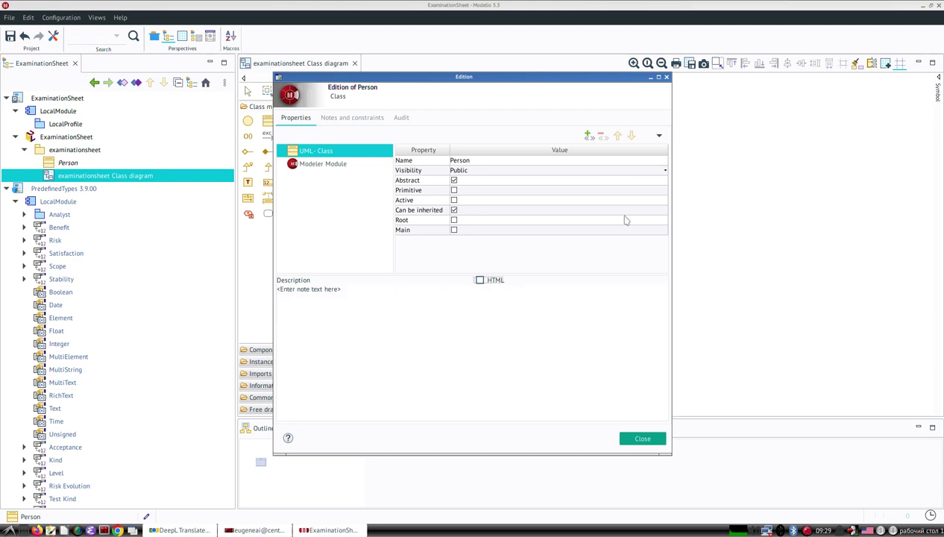
pyautogui.click(630, 439)
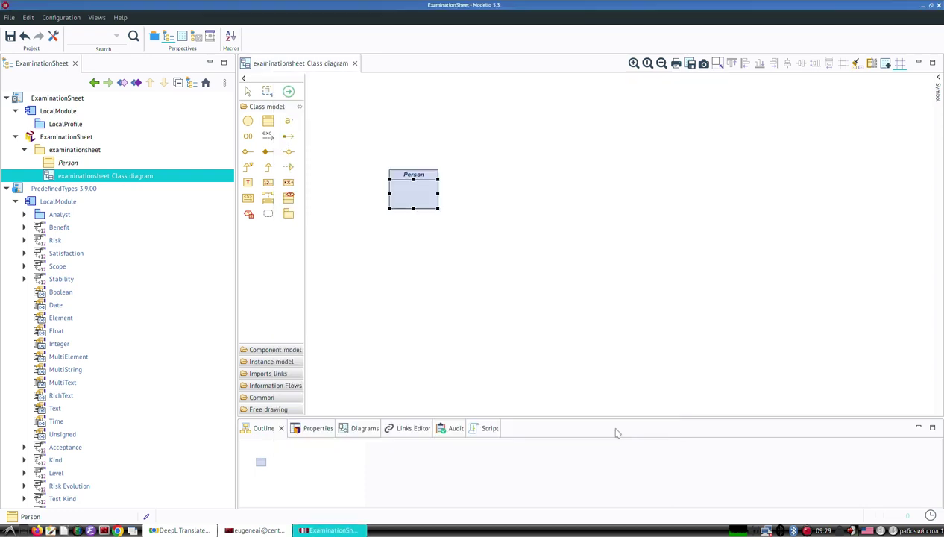
pyautogui.rightClick(408, 217)
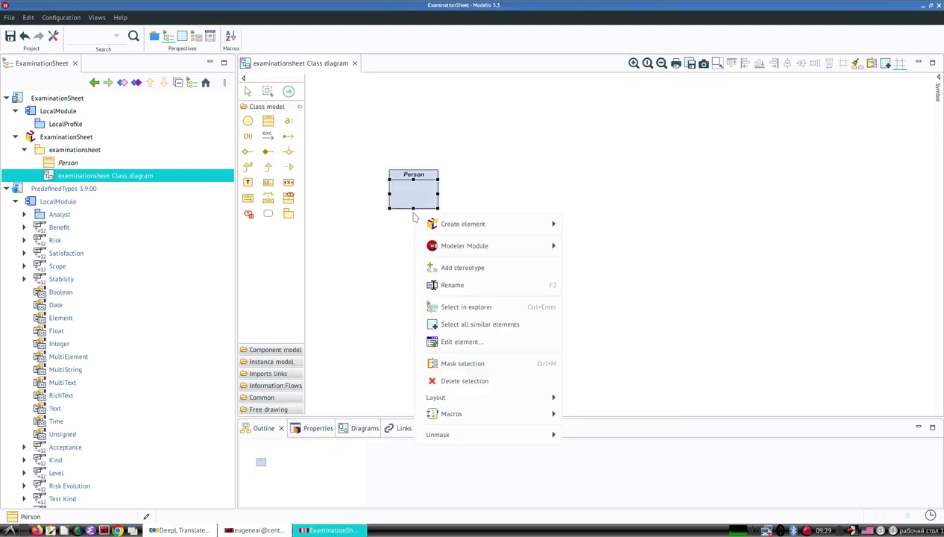
pyautogui.click(388, 248)
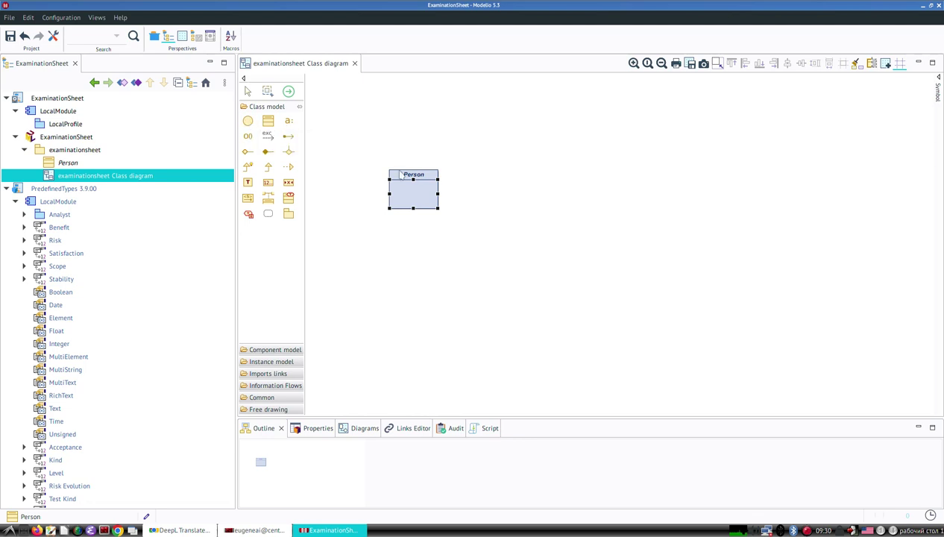
# Step: Add a new attribute to the Person class, keeping the default name
pyautogui.moveTo(401, 174)
pyautogui.click(289, 121)
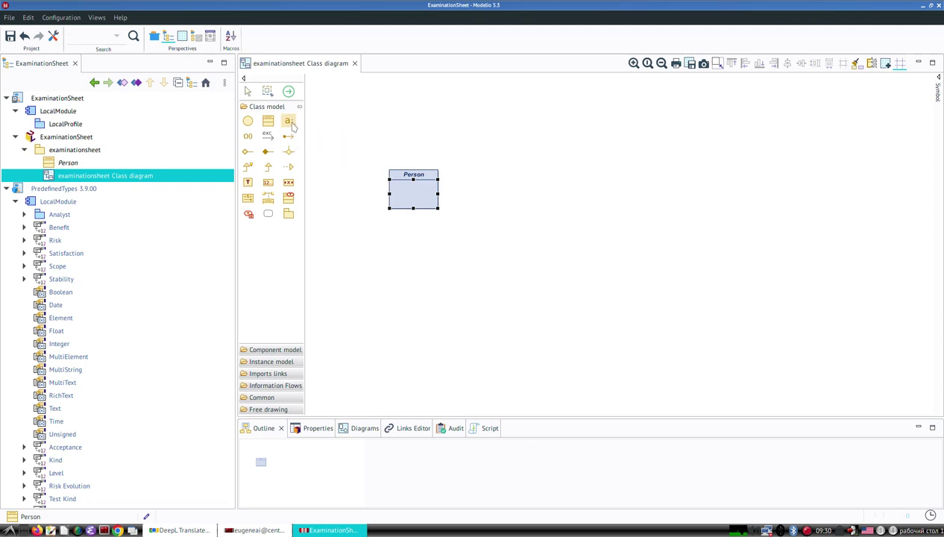
pyautogui.click(408, 206)
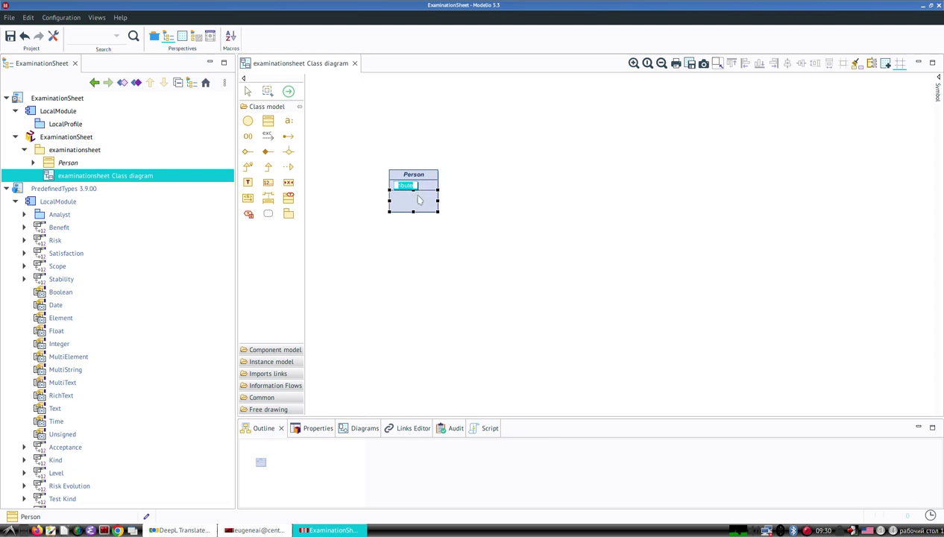
pyautogui.click(593, 323)
# Step: Open the properties of Person's new attribute and examine its type, visibility options and value
pyautogui.scroll(2, 593, 322)
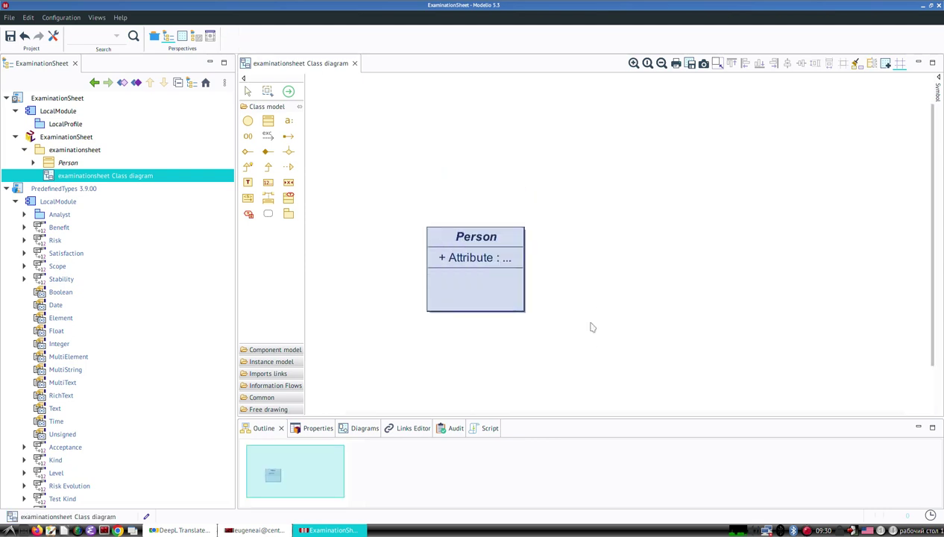
pyautogui.scroll(2, 593, 326)
pyautogui.scroll(-1, 593, 326)
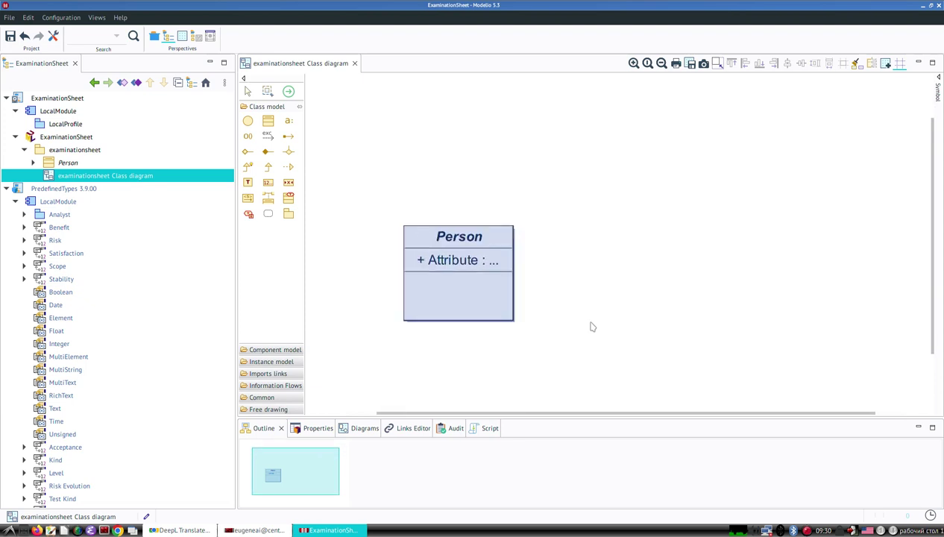
pyautogui.moveTo(572, 346); pyautogui.dragTo(555, 274)
pyautogui.click(440, 184)
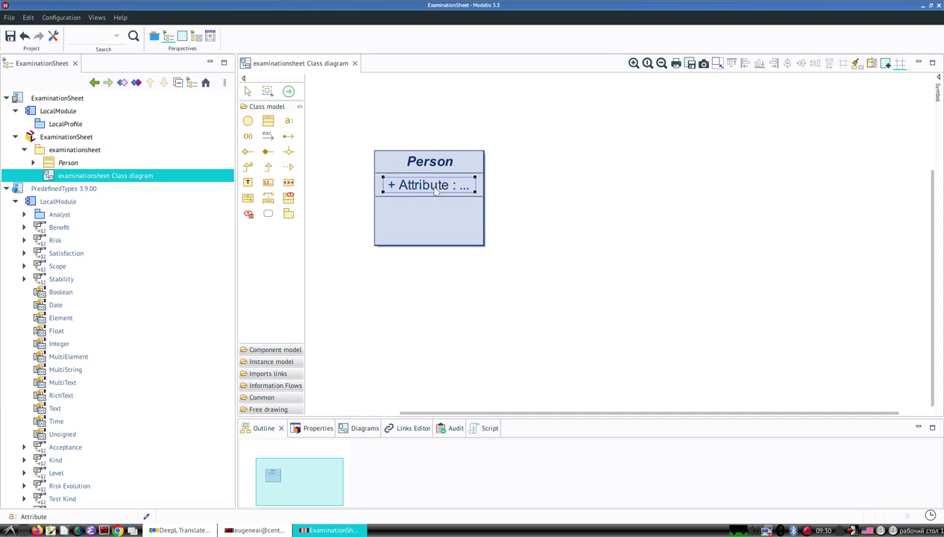
pyautogui.doubleClick(434, 188)
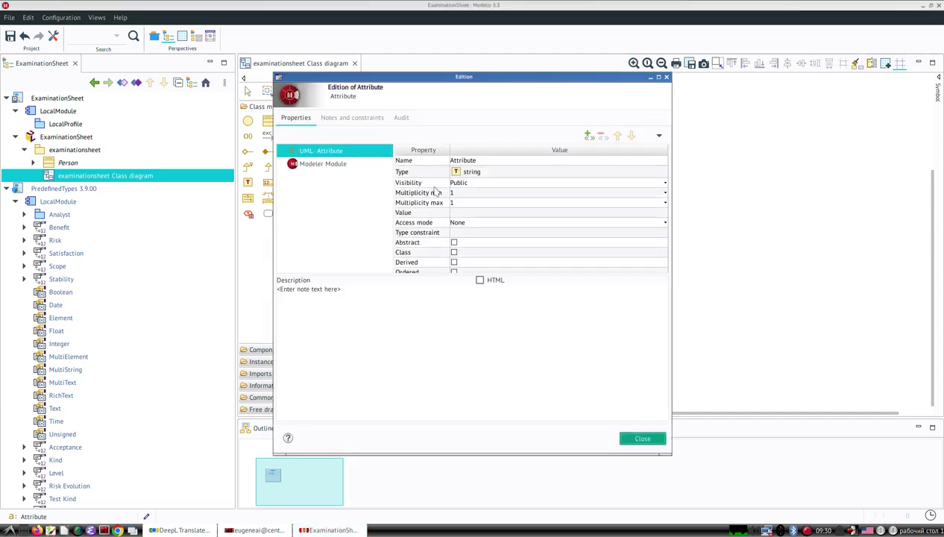
pyautogui.click(477, 173)
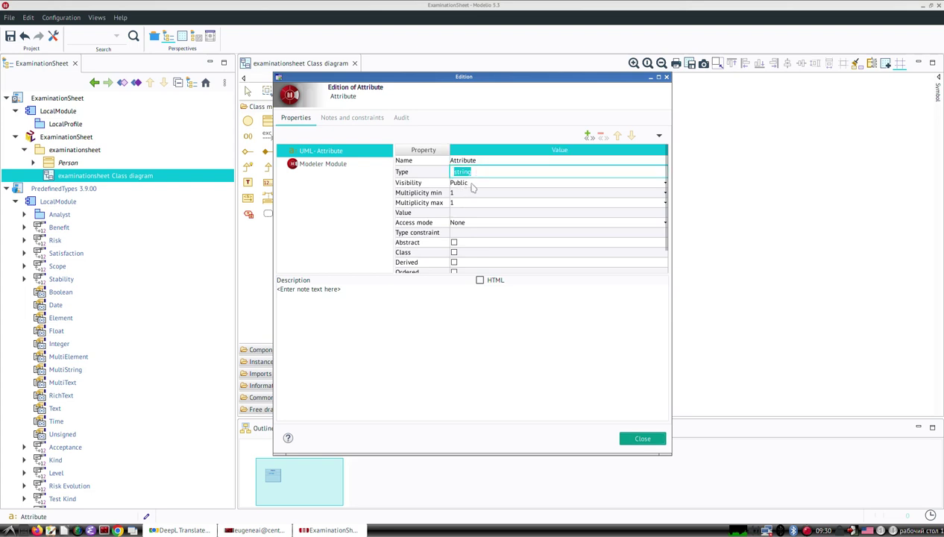
pyautogui.click(472, 183)
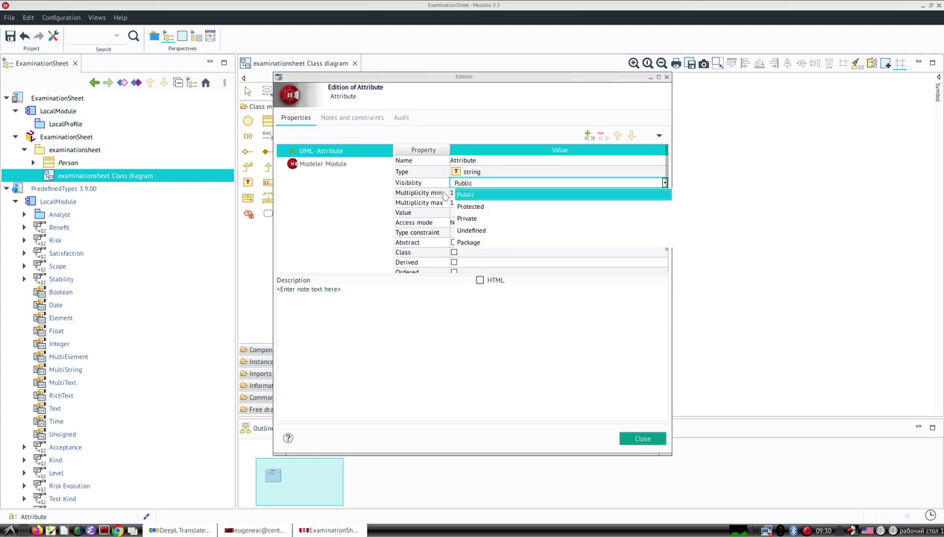
pyautogui.click(666, 184)
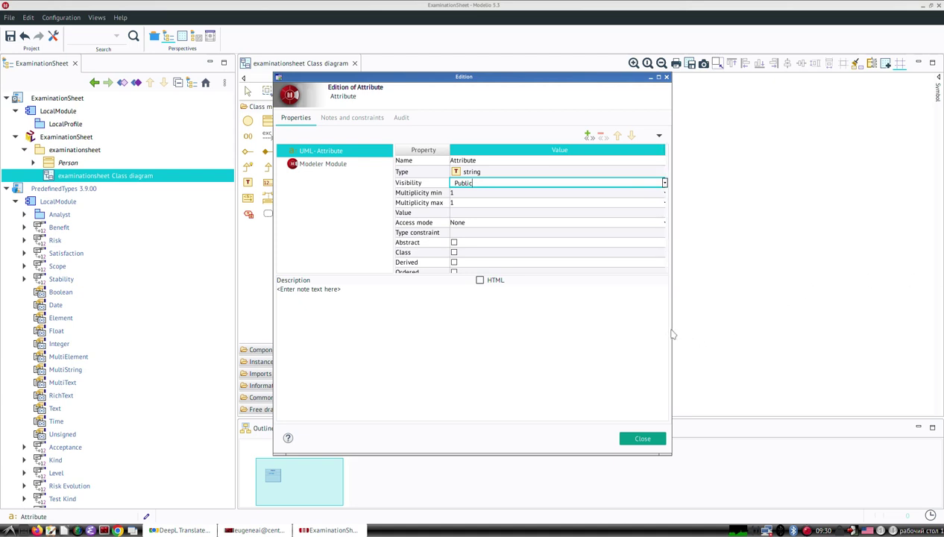
pyautogui.click(531, 183)
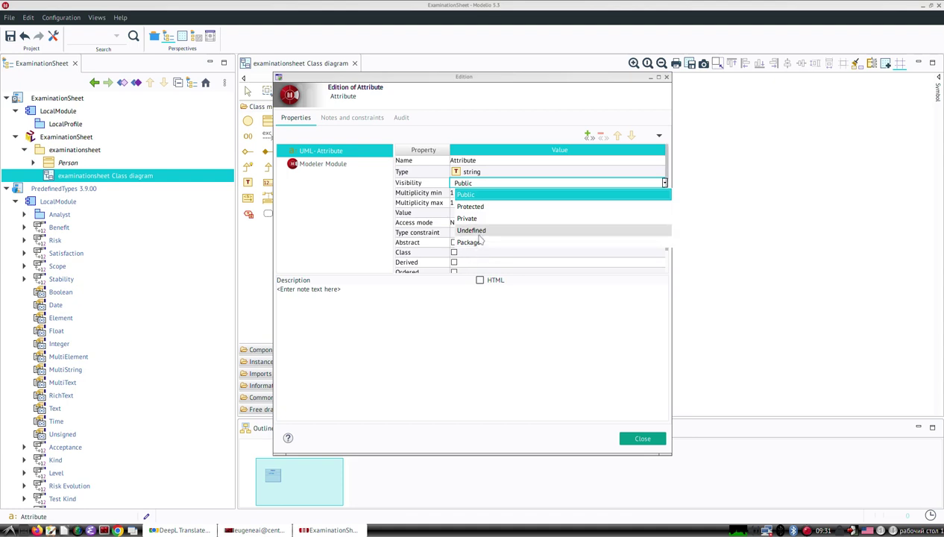
pyautogui.click(475, 193)
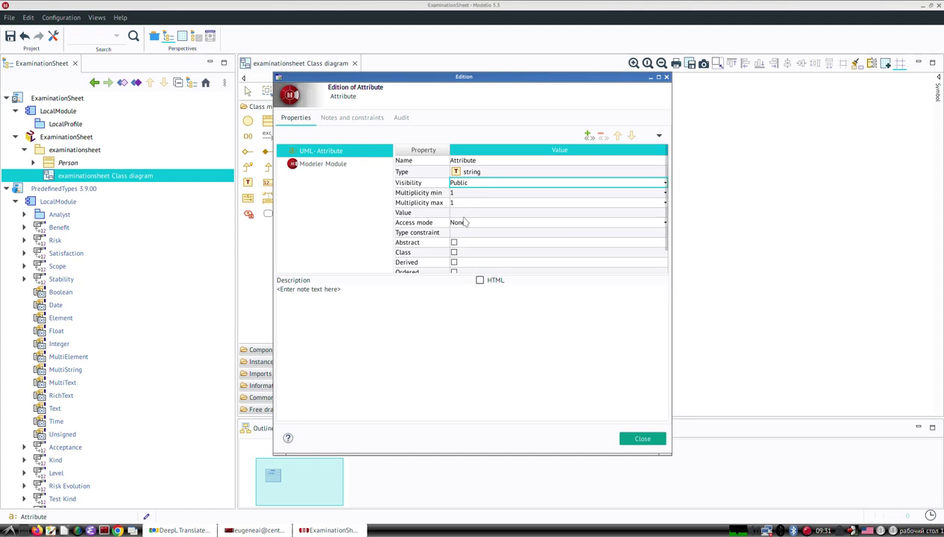
pyautogui.click(459, 213)
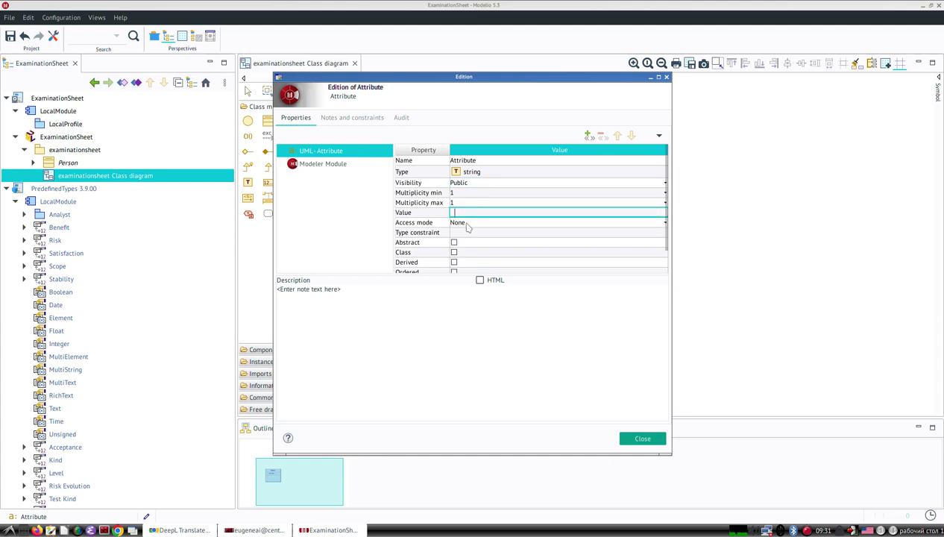
# Step: Set the attribute's access mode to Read/Write and review its remaining properties
pyautogui.click(465, 222)
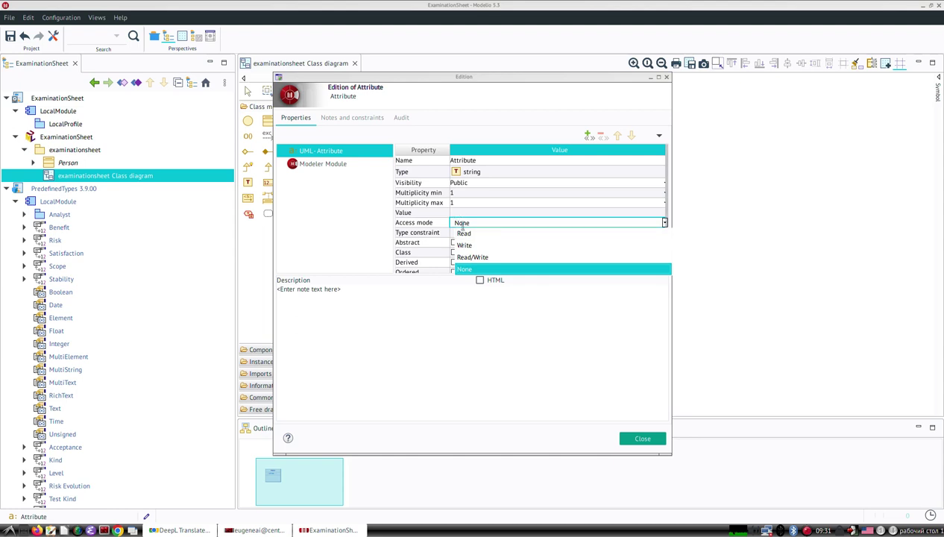
pyautogui.click(466, 257)
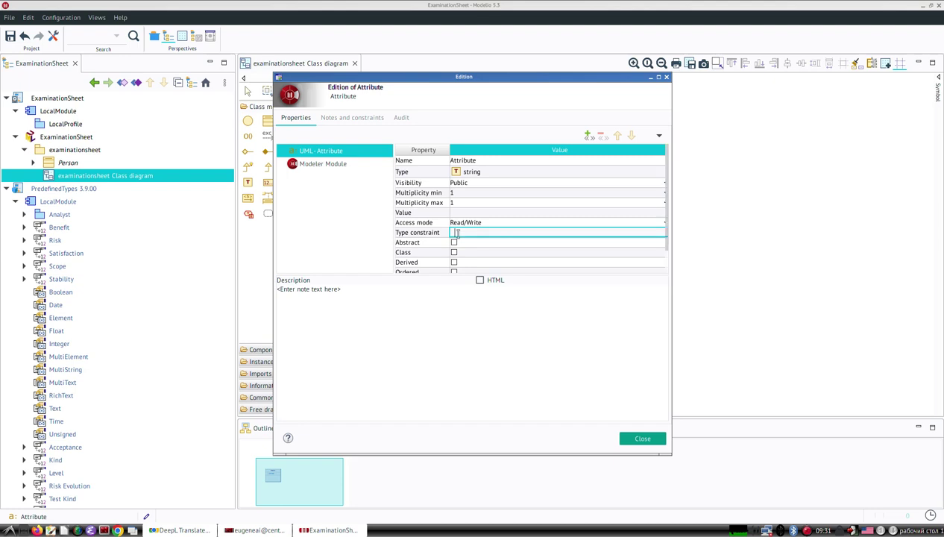
pyautogui.scroll(-1, 459, 251)
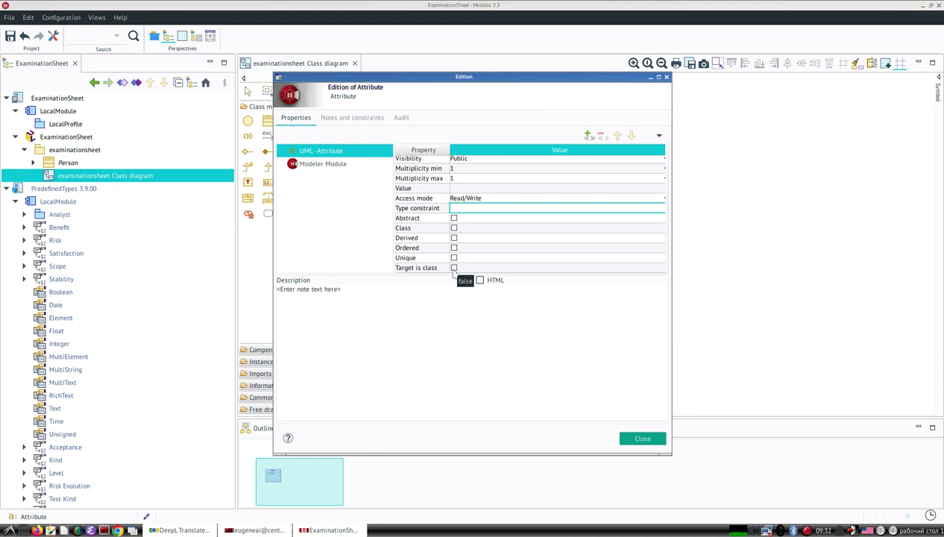
pyautogui.scroll(2, 456, 173)
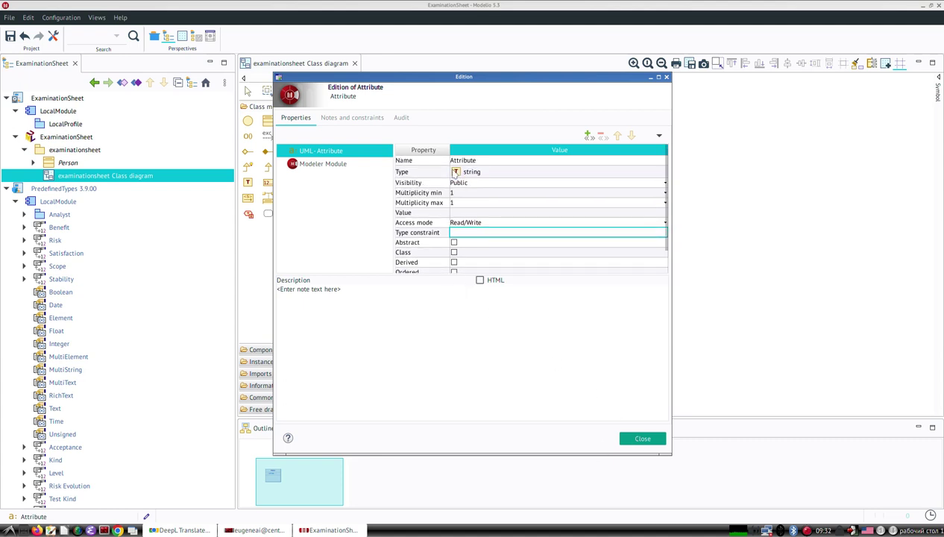
# Step: Rename the Person attribute to "name" and close its properties
pyautogui.click(481, 161)
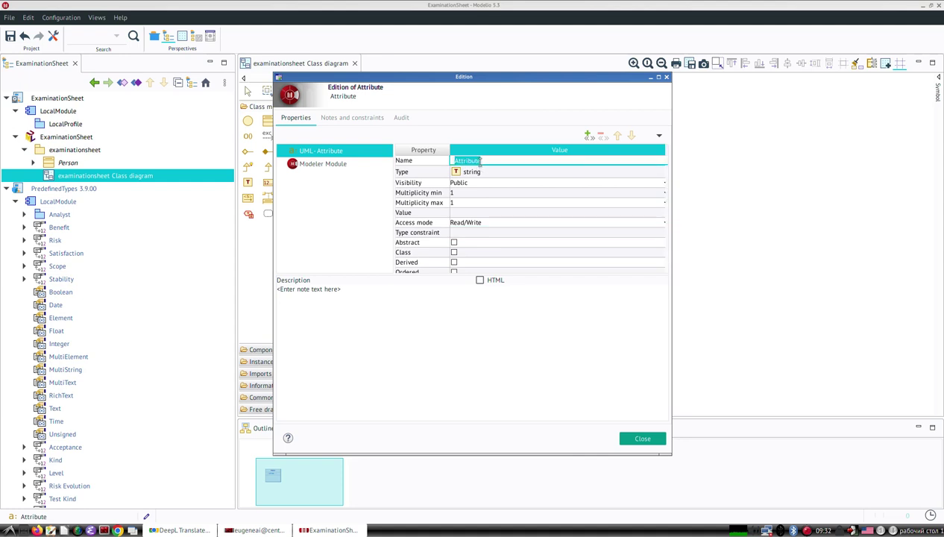
pyautogui.press('BackSpace')
pyautogui.write('n')
pyautogui.write('m')
pyautogui.press('BackSpace')
pyautogui.write('ameOfferson')
pyautogui.press('BackSpace')
pyautogui.press('BackSpace')
pyautogui.press('BackSpace')
pyautogui.press('BackSpace')
pyautogui.press('BackSpace')
pyautogui.press('BackSpace')
pyautogui.press('BackSpace')
pyautogui.press('BackSpace')
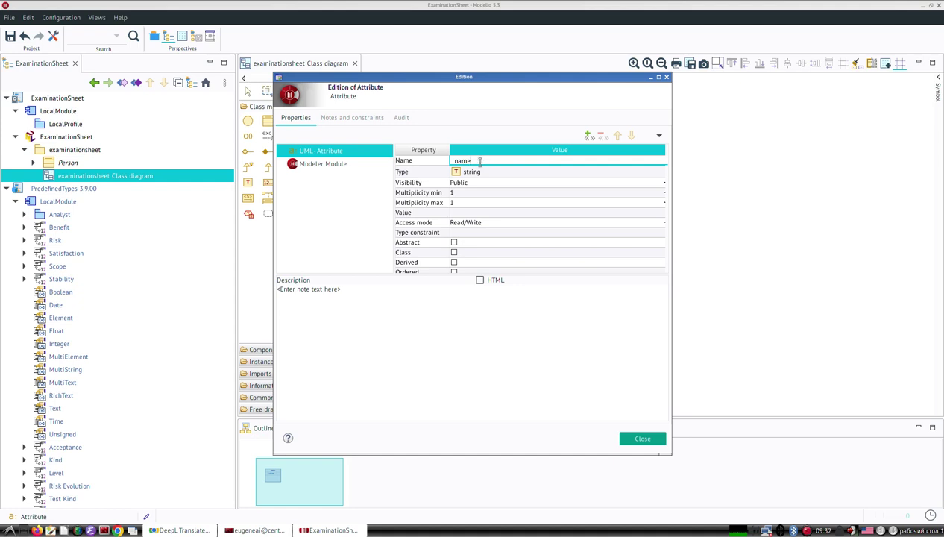
pyautogui.click(637, 439)
# Step: Add a second attribute named "address" to the Person class
pyautogui.click(288, 121)
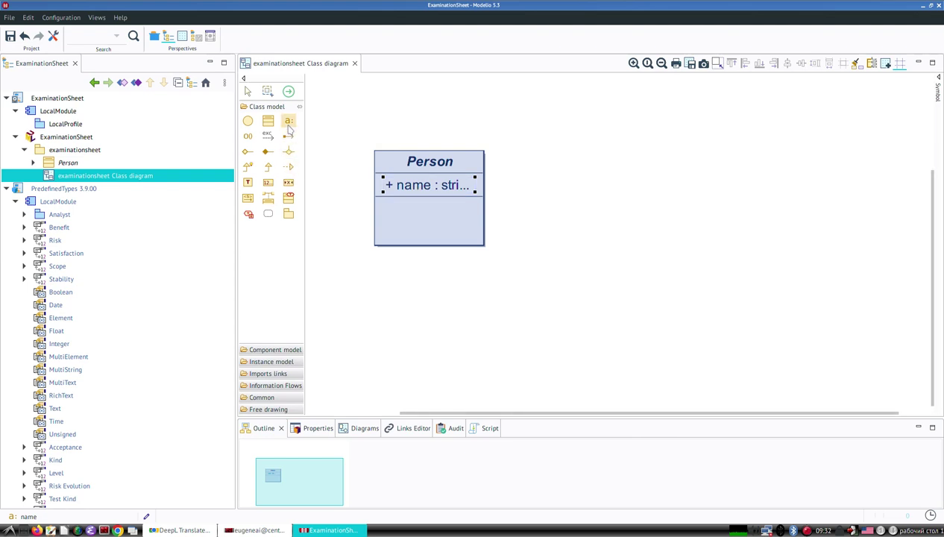
pyautogui.click(404, 222)
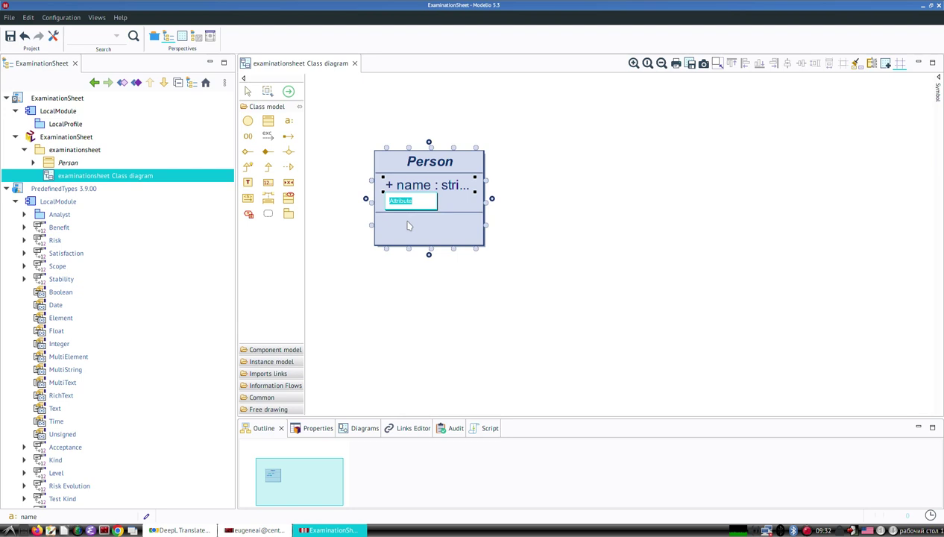
pyautogui.press('Return')
pyautogui.click(425, 203)
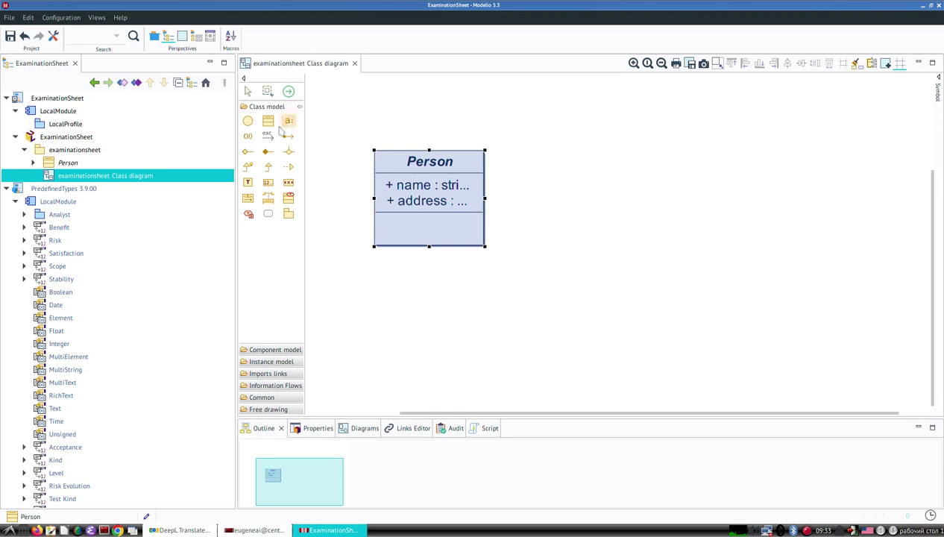
# Step: Add a class named Student below the Person class
pyautogui.click(267, 126)
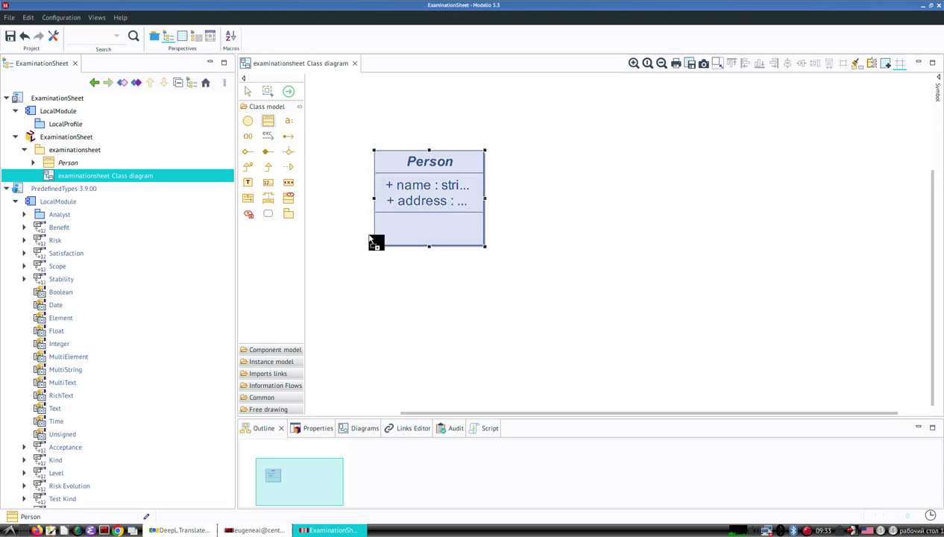
pyautogui.click(420, 339)
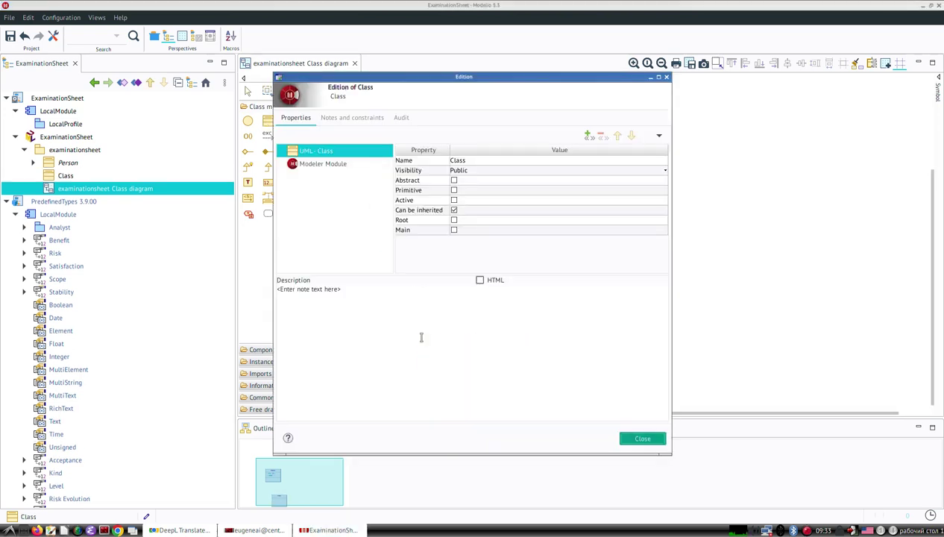
pyautogui.click(466, 160)
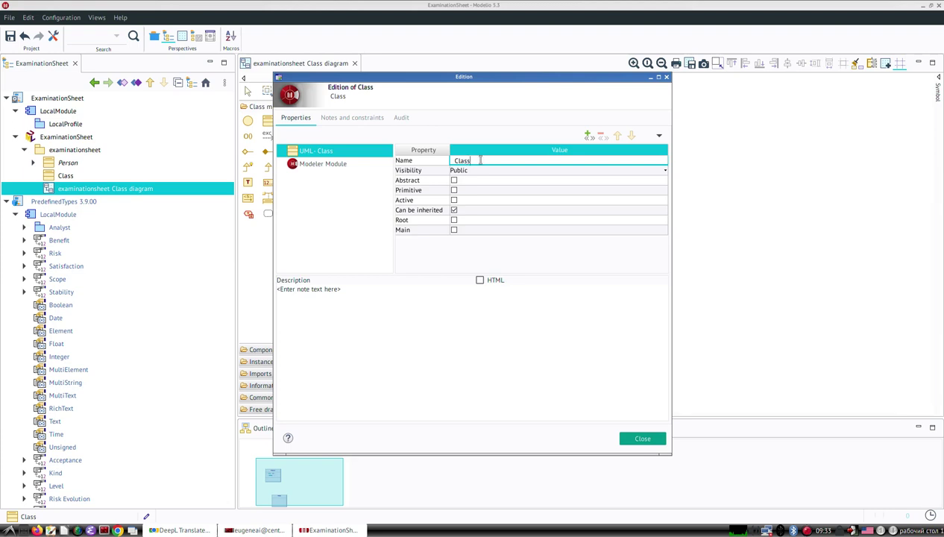
pyautogui.press('BackSpace')
pyautogui.press('BackSpace')
pyautogui.press('BackSpace')
pyautogui.press('BackSpace')
pyautogui.press('BackSpace')
pyautogui.write('P')
pyautogui.press('BackSpace')
pyautogui.write('Stude')
pyautogui.press('Return')
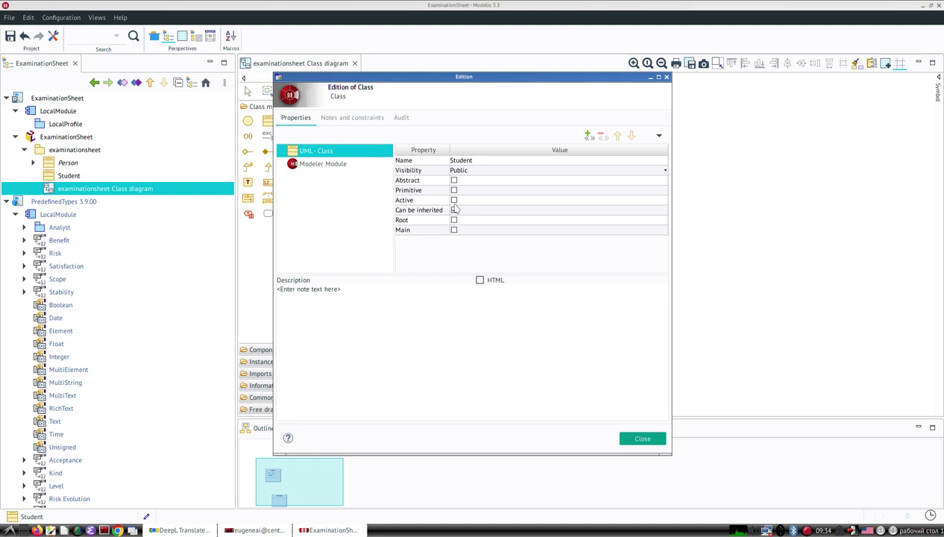
pyautogui.press('Escape')
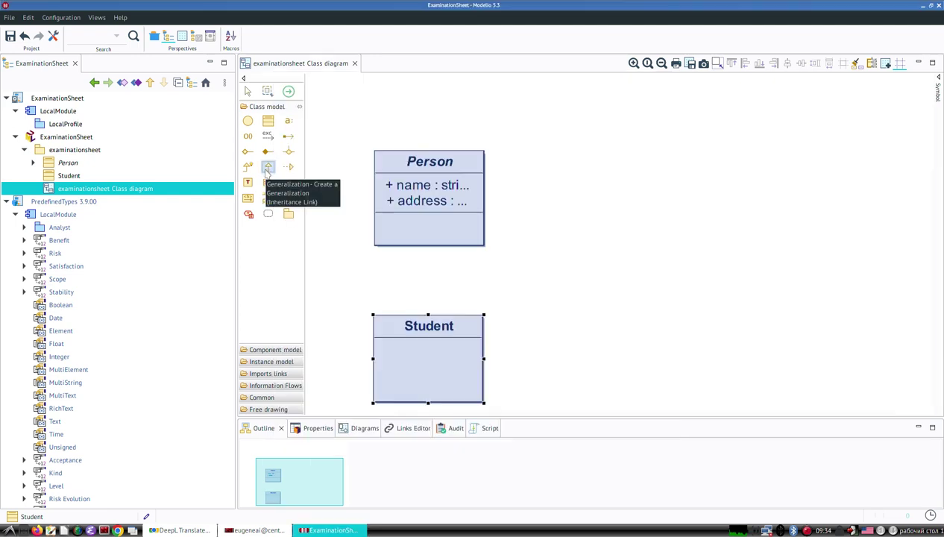
# Step: Create a generalization from the Student class to the Person class
pyautogui.click(268, 167)
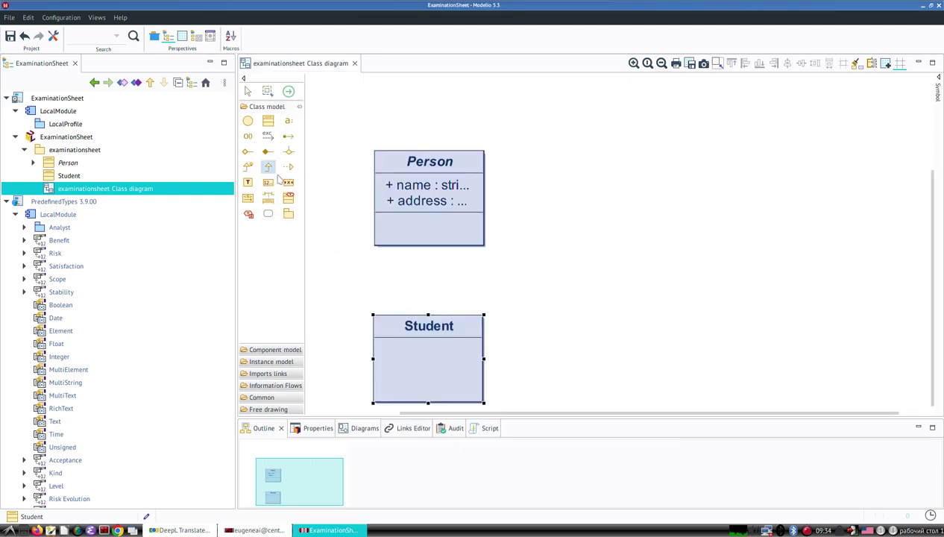
pyautogui.moveTo(428, 361); pyautogui.dragTo(432, 248)
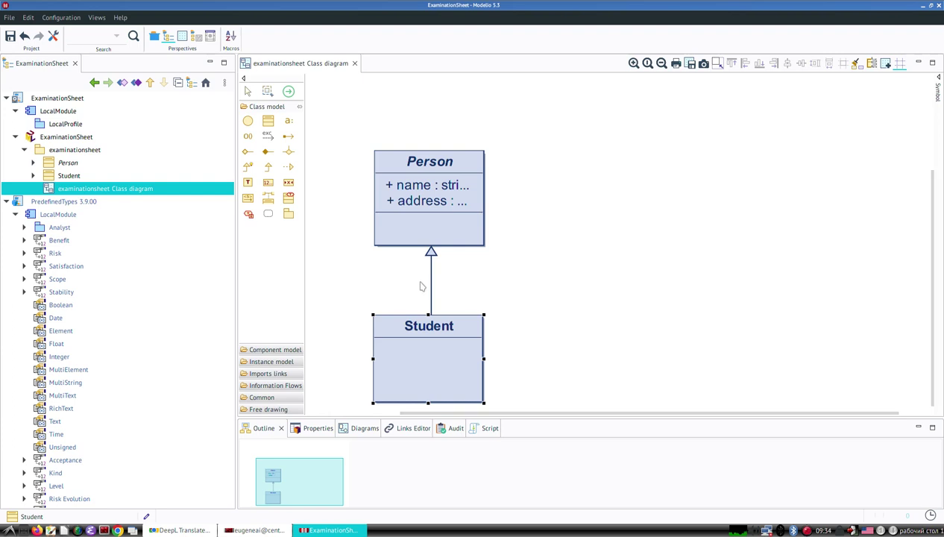
pyautogui.keyDown('shift'); pyautogui.click(427, 173); pyautogui.keyUp('shift')
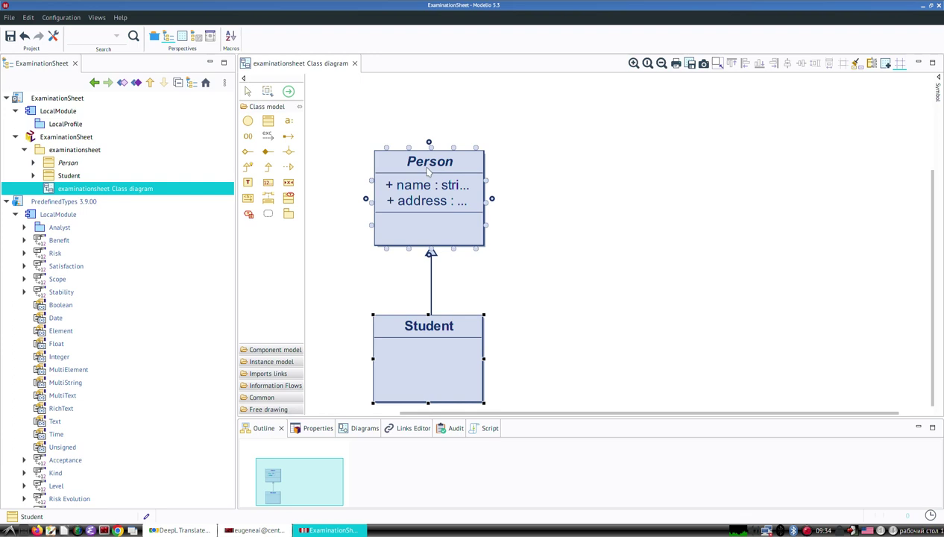
pyautogui.keyDown('shift'); pyautogui.click(389, 179); pyautogui.keyUp('shift')
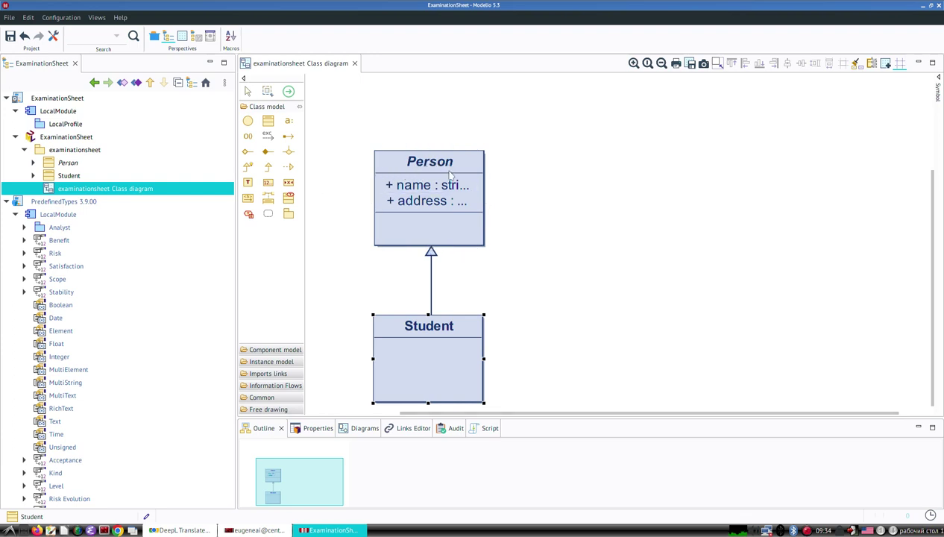
# Step: Add a class named Instructor beside the Student class, to its right
pyautogui.click(268, 124)
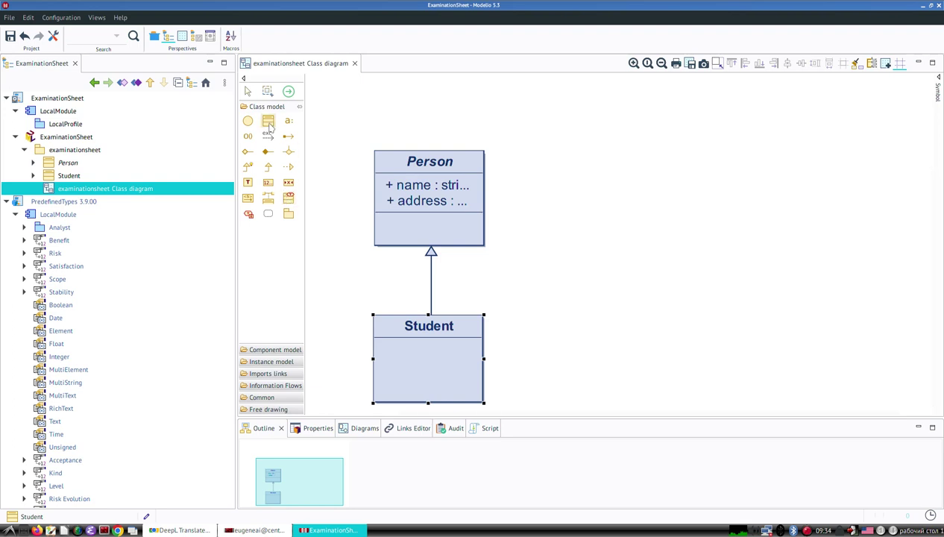
pyautogui.click(623, 350)
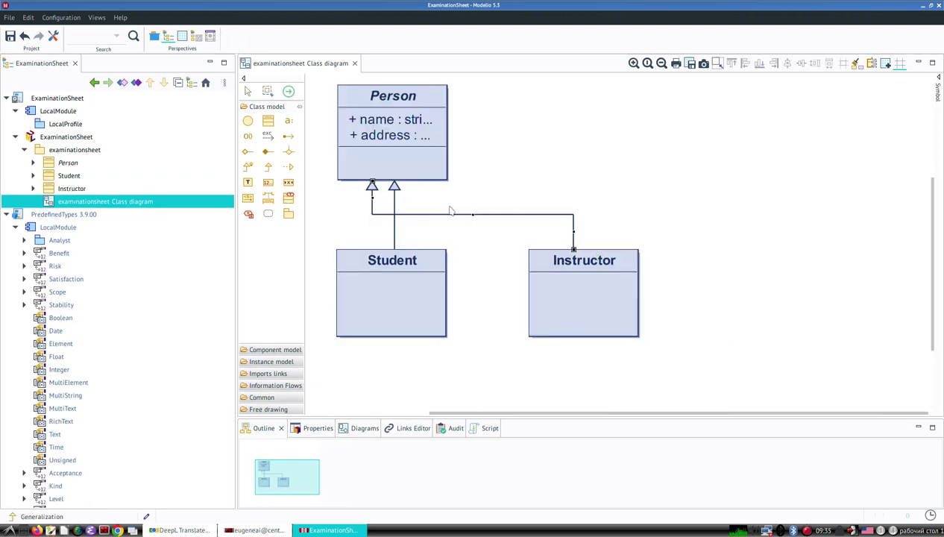